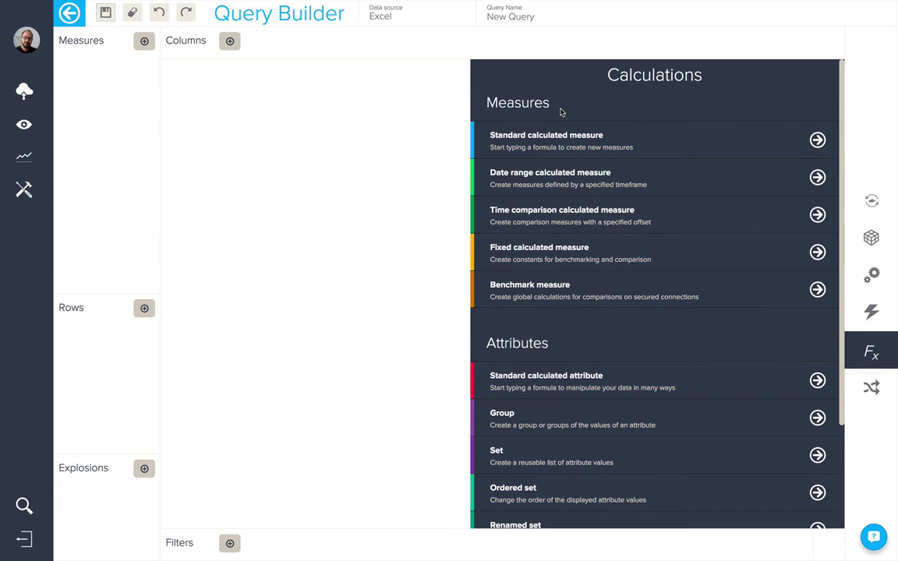
{"action": "left_click", "coordinate": [631, 138]}
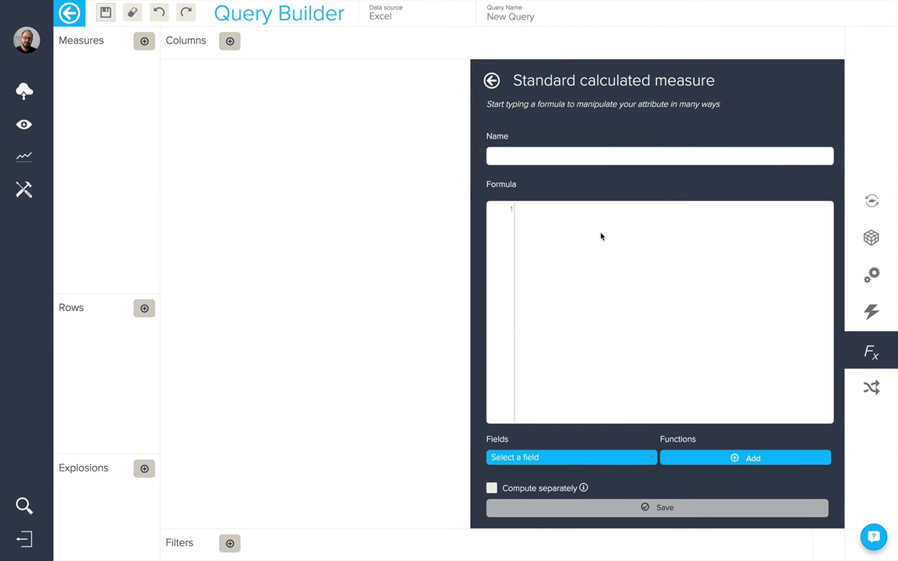
{"action": "left_click", "coordinate": [729, 458]}
{"action": "scroll", "coordinate": [696, 337], "scroll_direction": "down", "scroll_amount": 8}
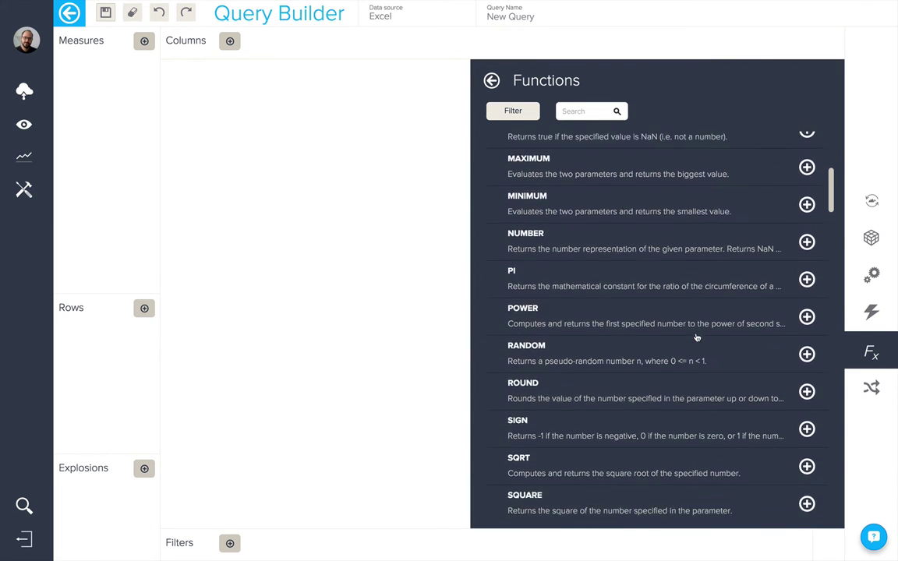
{"action": "scroll", "coordinate": [697, 337], "scroll_direction": "down", "scroll_amount": 6}
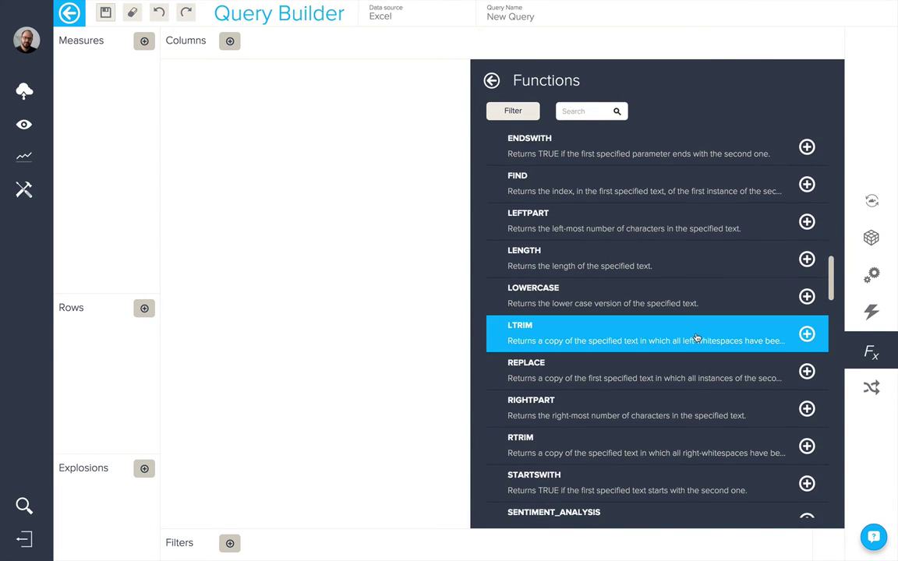
{"action": "left_click", "coordinate": [517, 114]}
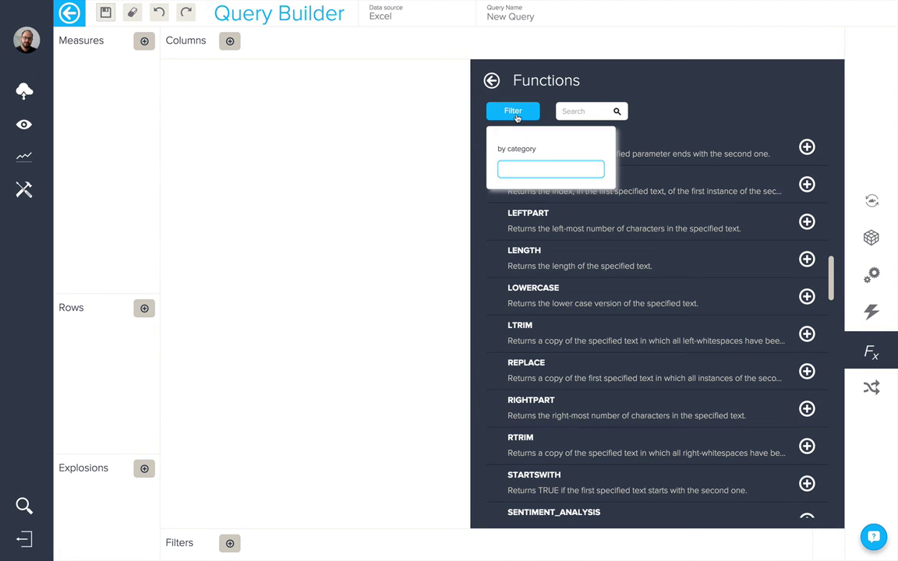
{"action": "left_click", "coordinate": [522, 167]}
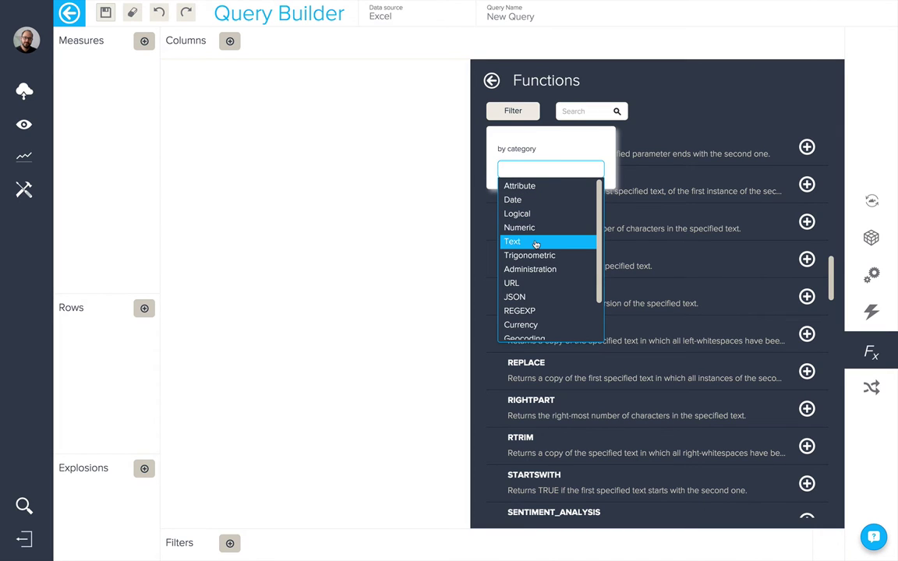
{"action": "scroll", "coordinate": [536, 243], "scroll_direction": "down", "scroll_amount": 2}
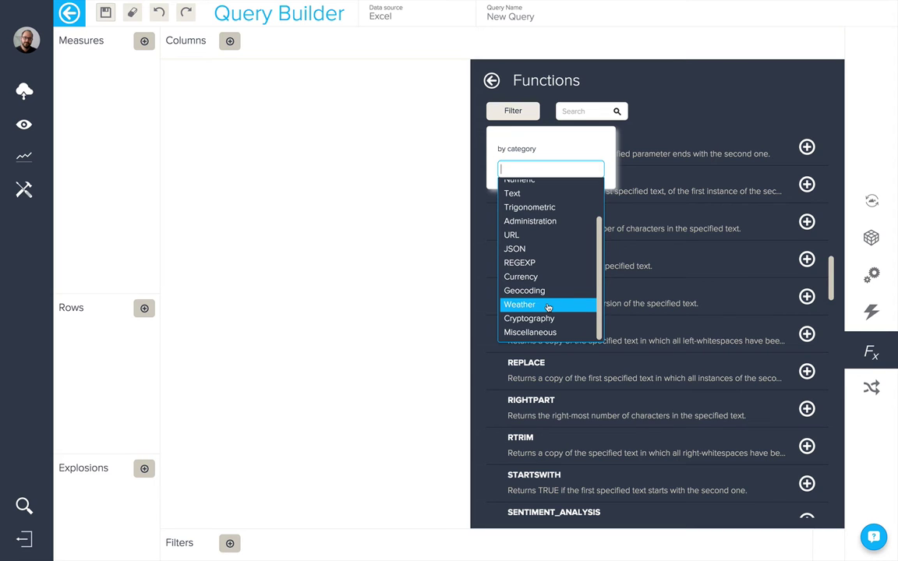
Name the new calculated measure 'Gold revenue'
{"action": "left_click", "coordinate": [492, 81]}
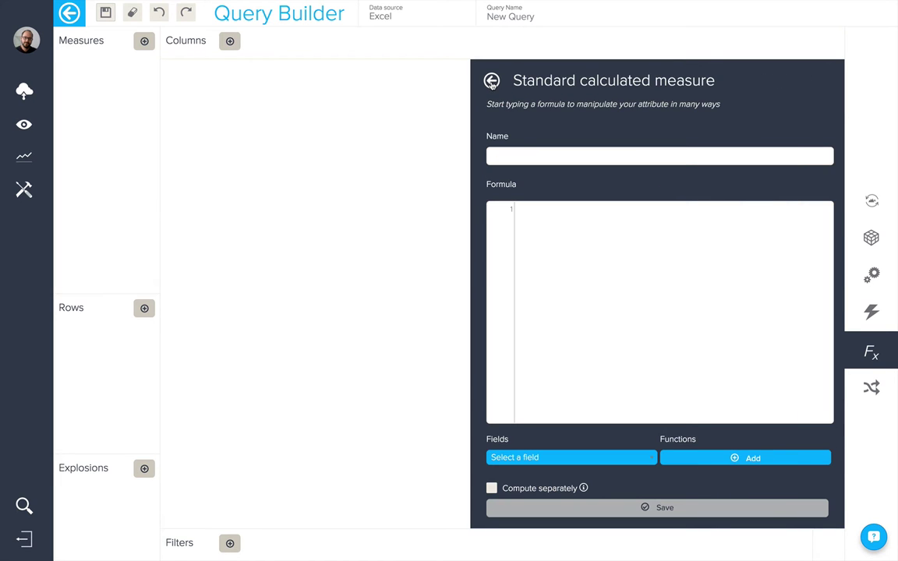
{"action": "left_click", "coordinate": [526, 155]}
{"action": "type", "text": "Gold revenue"}
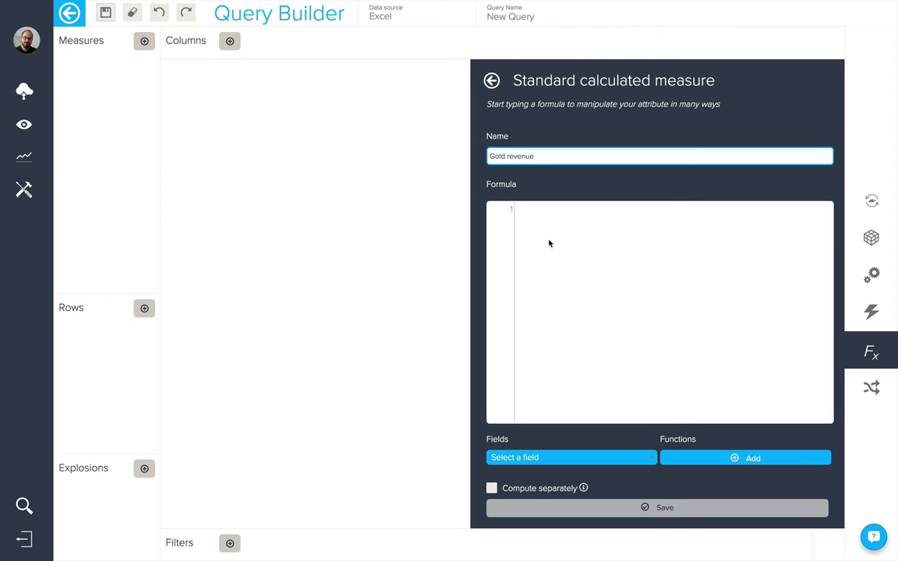
Insert an IF…THEN…ELSE…ENDIF template into the measure's formula
{"action": "left_click", "coordinate": [549, 244]}
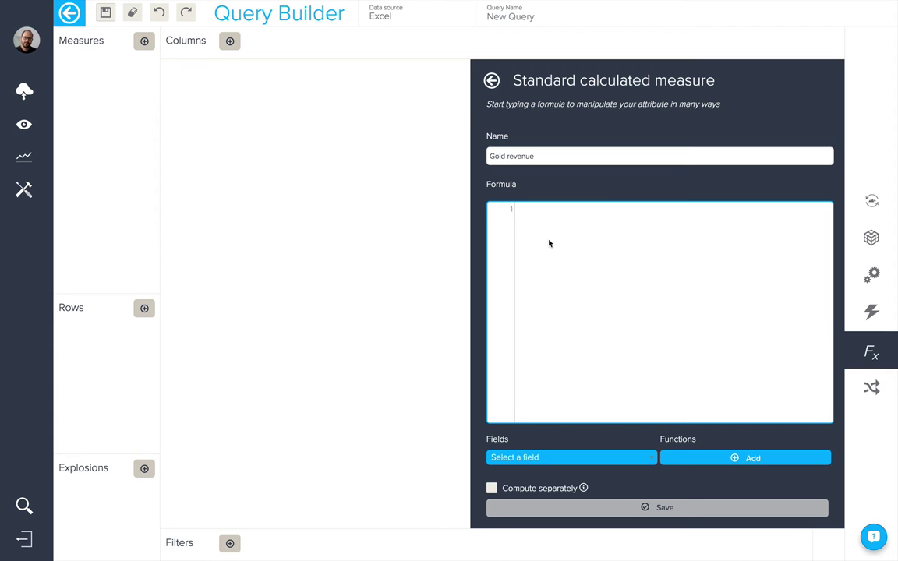
{"action": "type", "text": "IF"}
{"action": "key", "text": "Return"}
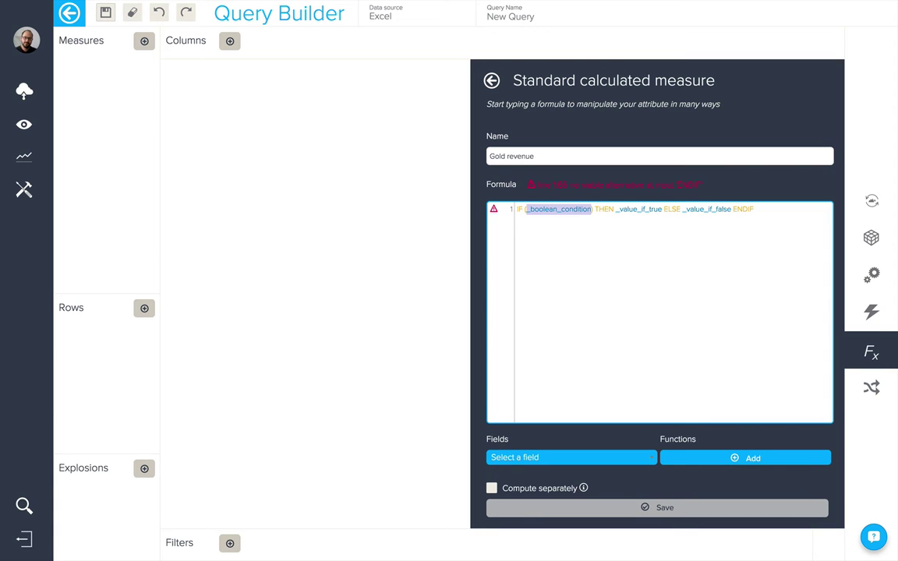
Make the formula read IF [Client Plan]="Gold" THEN SUM(Revenue) ENDIF, dropping the ELSE branch
{"action": "type", "text": "["}
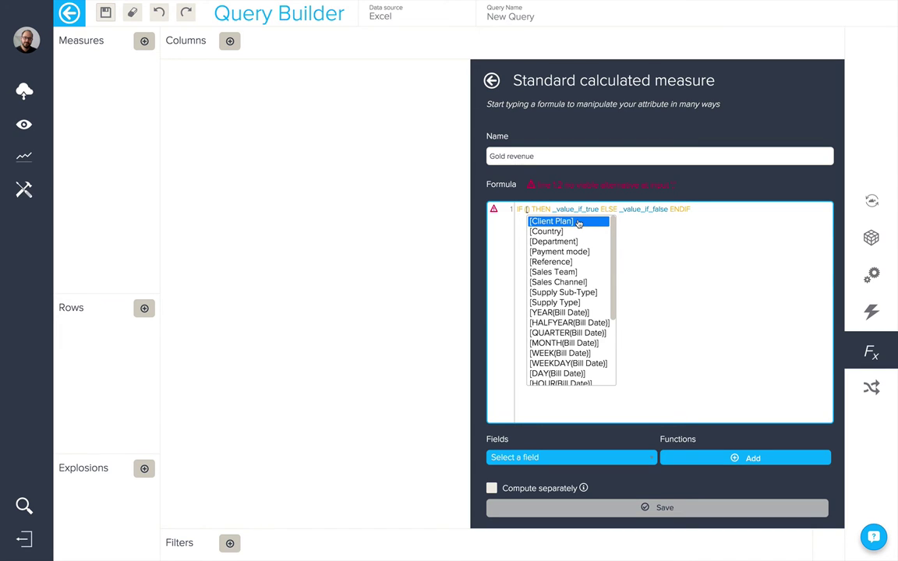
{"action": "left_click", "coordinate": [578, 222]}
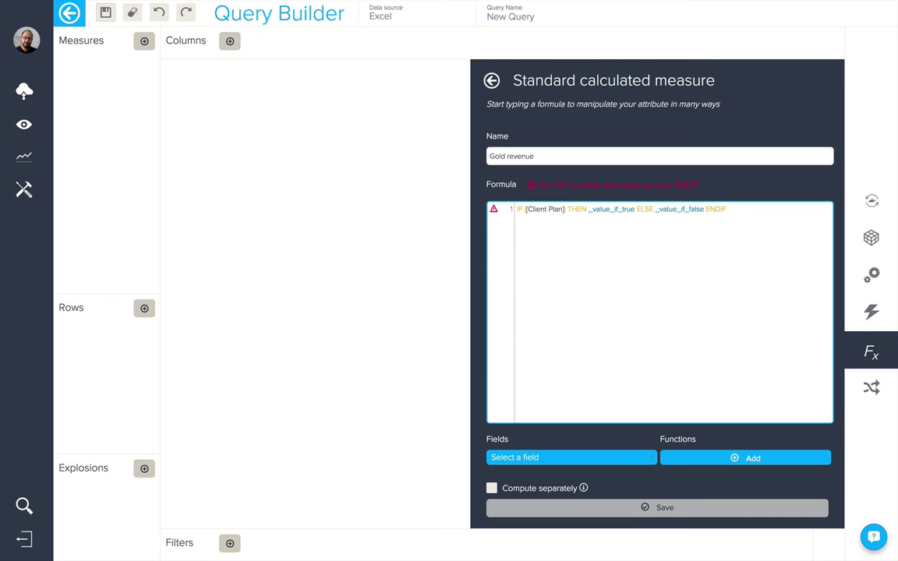
{"action": "type", "text": "=\"Gold"}
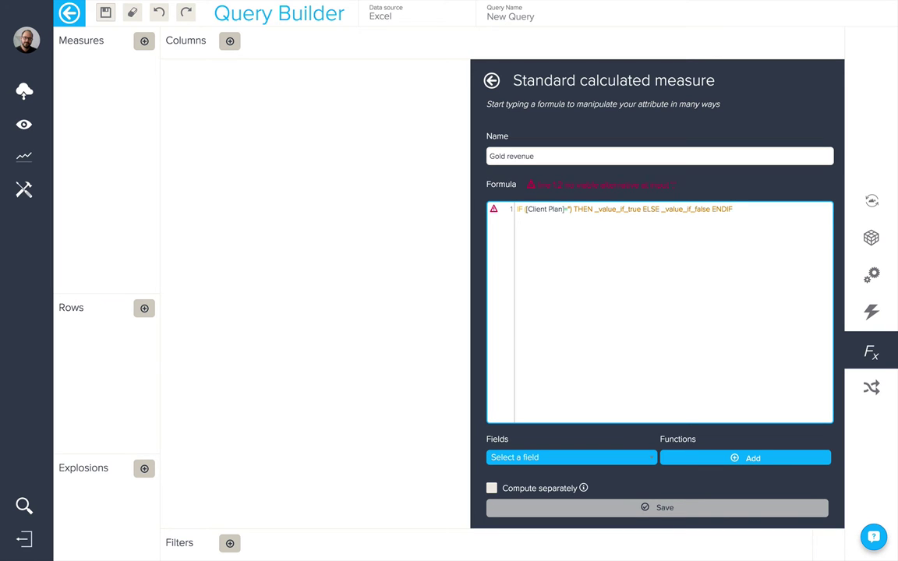
{"action": "type", "text": "\""}
{"action": "double_click", "coordinate": [629, 208]}
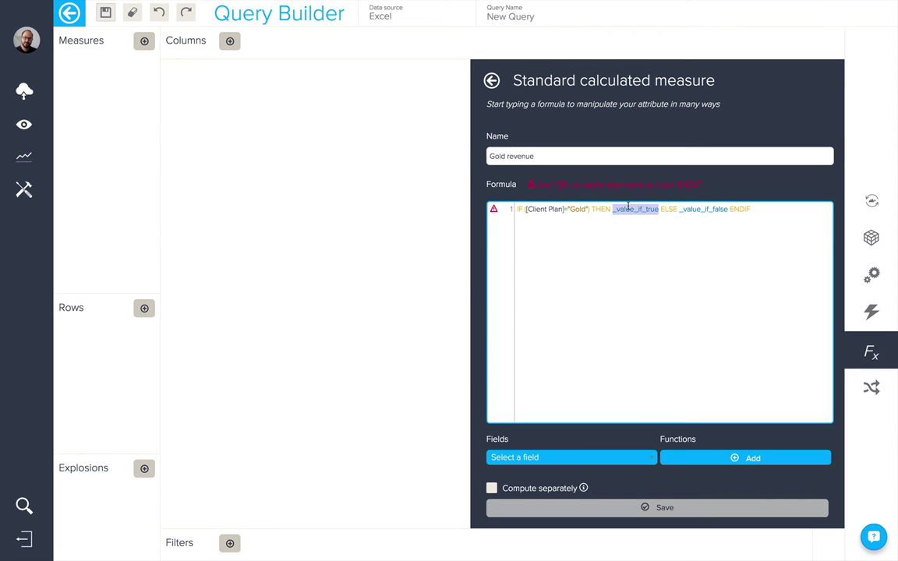
{"action": "type", "text": "sum(rev"}
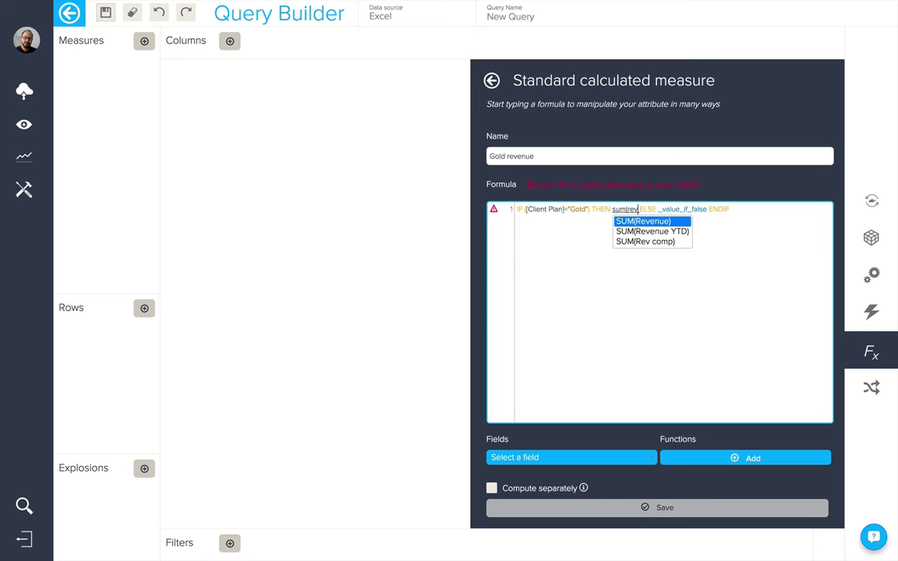
{"action": "key", "text": "Return"}
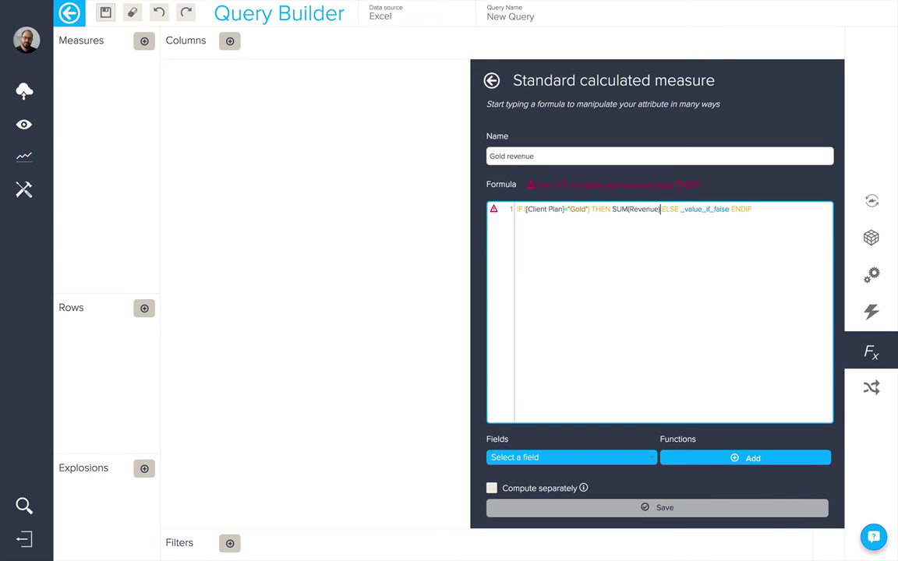
{"action": "left_click", "coordinate": [688, 210]}
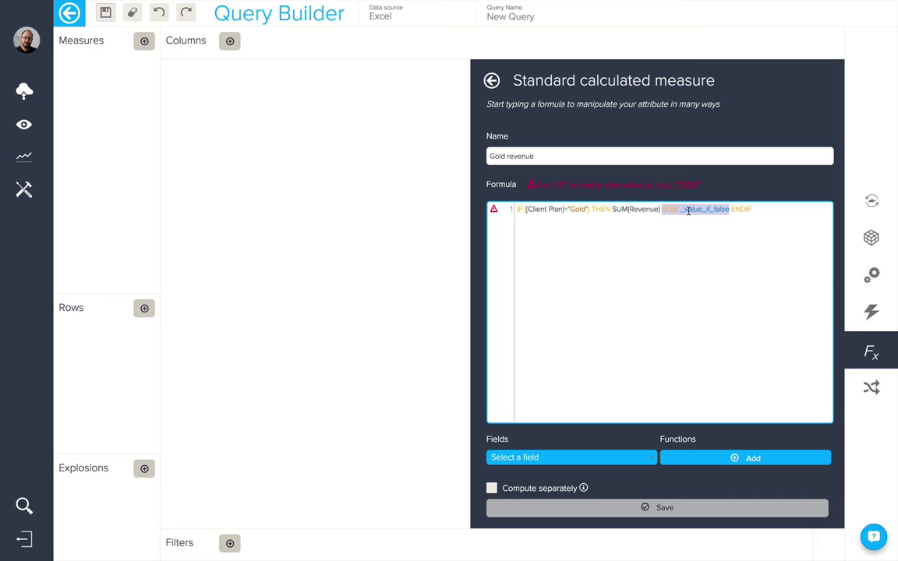
{"action": "key", "text": "BackSpace"}
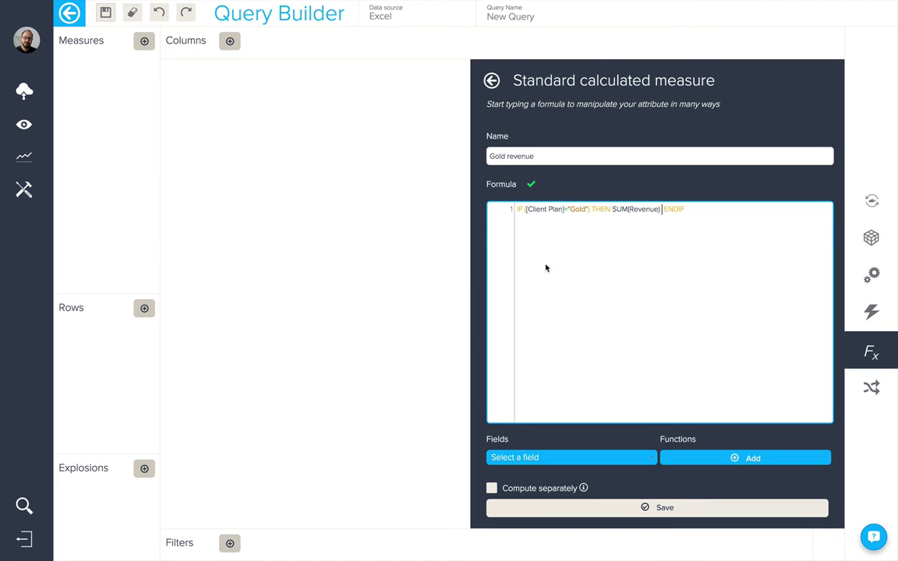
Save Gold revenue and query it with Client Plan as rows
{"action": "left_click", "coordinate": [645, 509]}
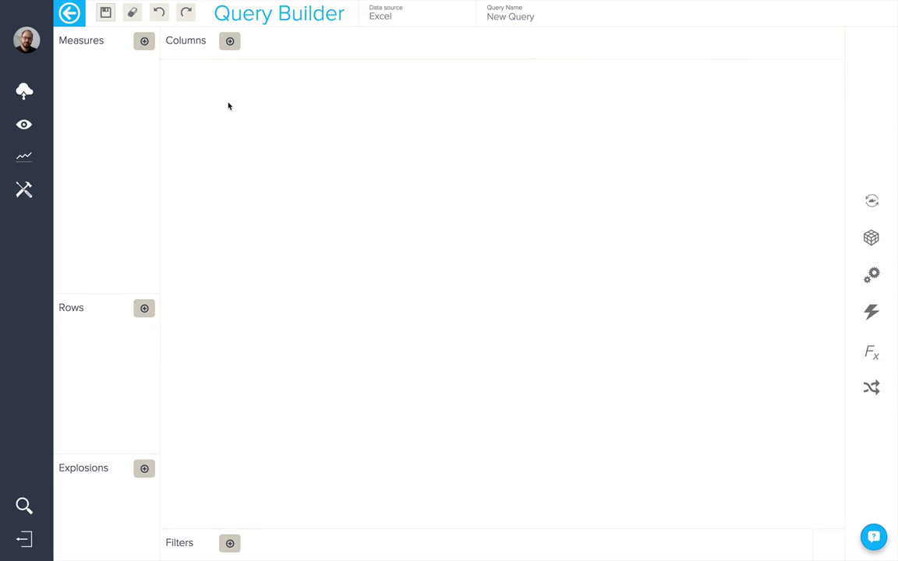
{"action": "left_click", "coordinate": [144, 43]}
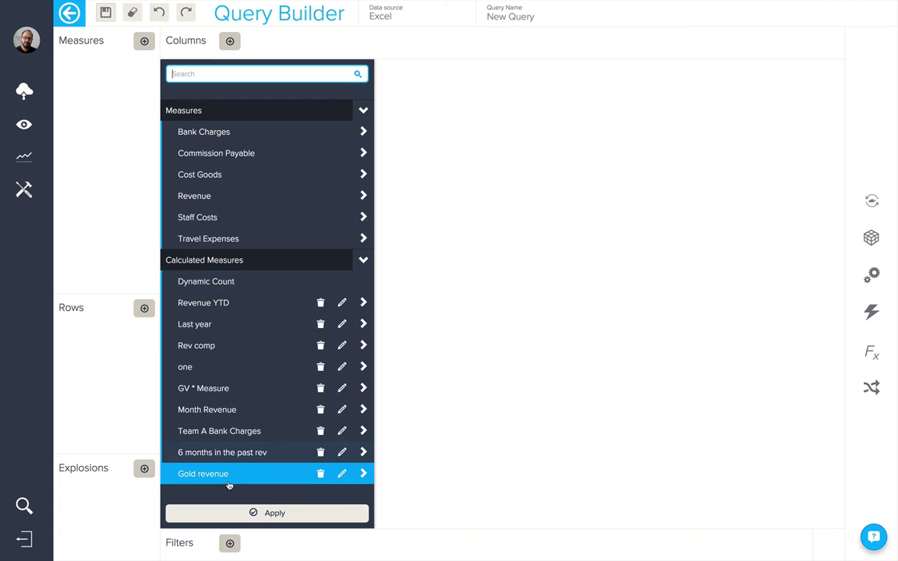
{"action": "left_click", "coordinate": [226, 476]}
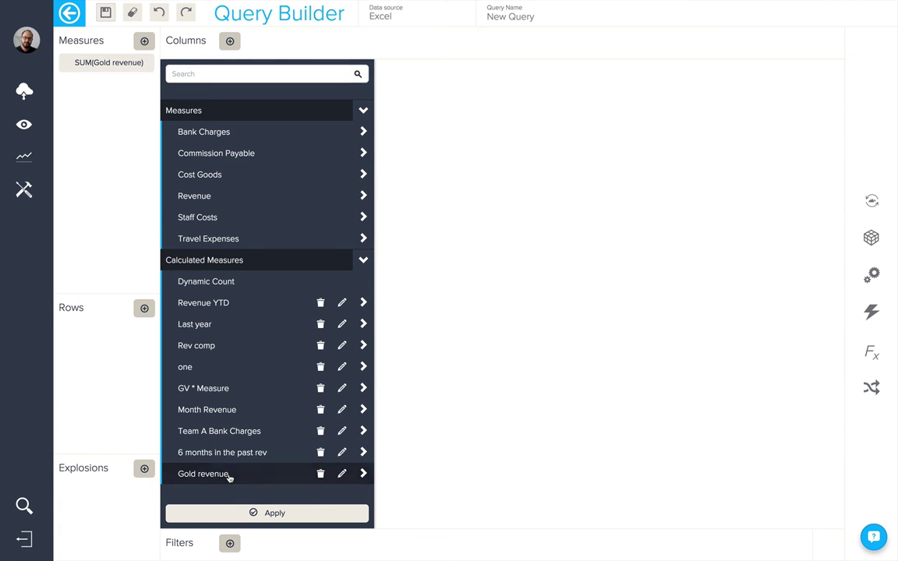
{"action": "left_click", "coordinate": [144, 309]}
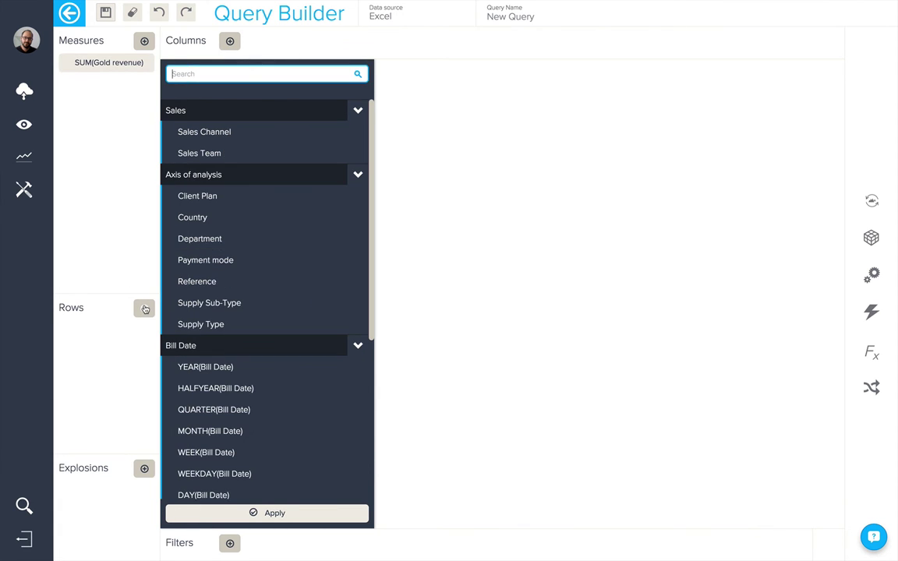
{"action": "left_click", "coordinate": [209, 202]}
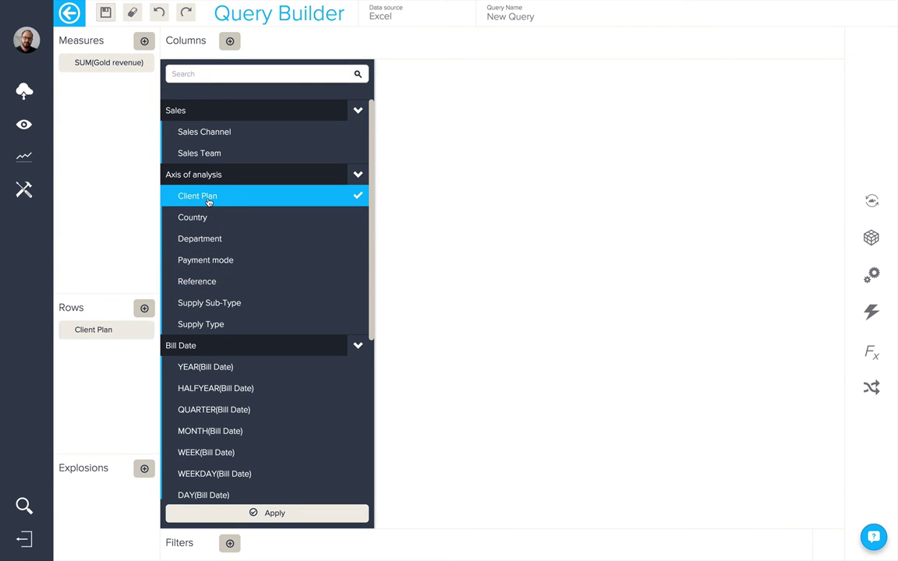
{"action": "left_click", "coordinate": [588, 361]}
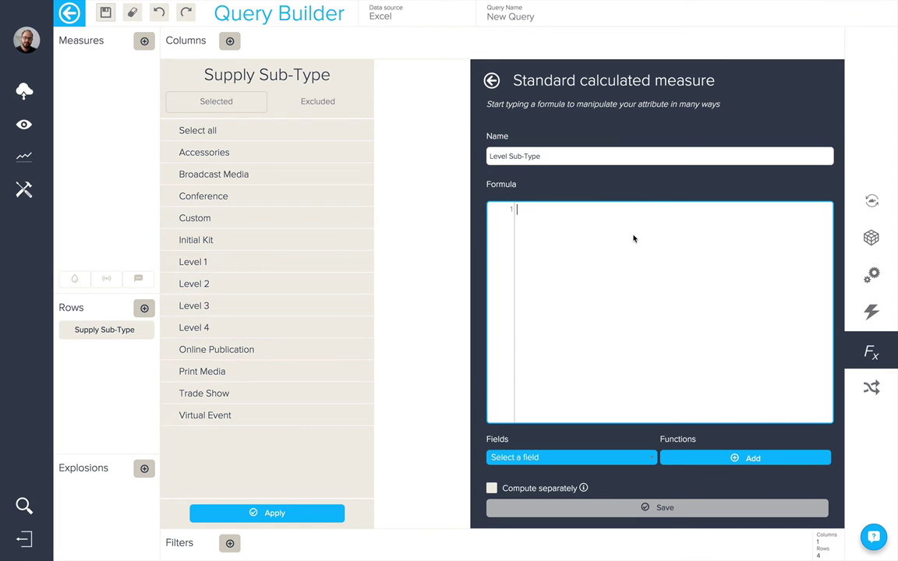
Start an IF template whose condition is CONTAINS on [Supply Sub-Type]
{"action": "type", "text": "if"}
{"action": "key", "text": "Return"}
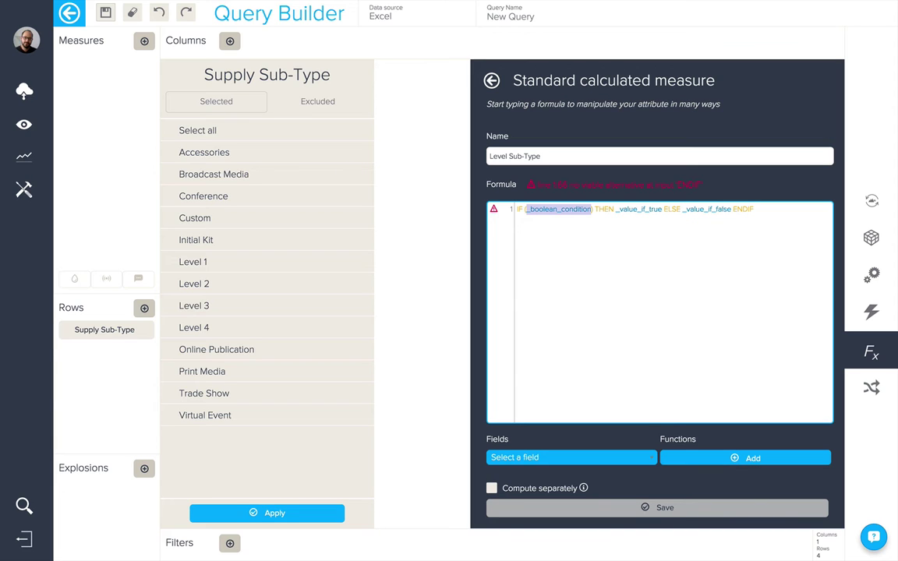
{"action": "type", "text": "con"}
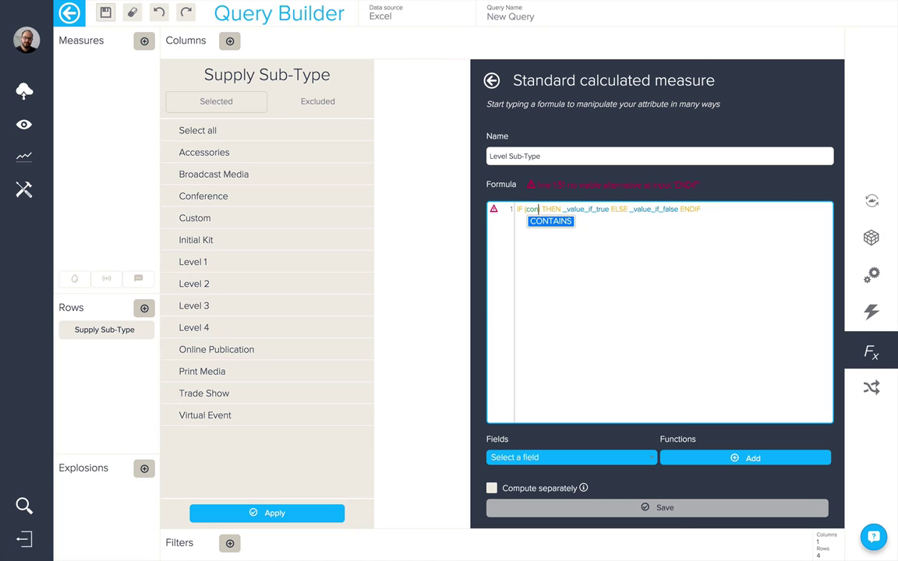
{"action": "key", "text": "Return"}
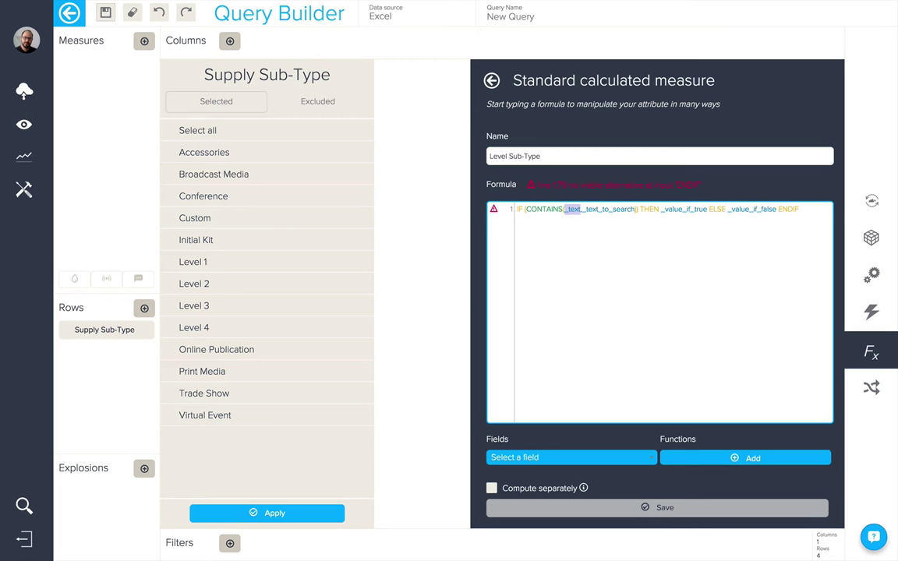
{"action": "key", "text": "BackSpace"}
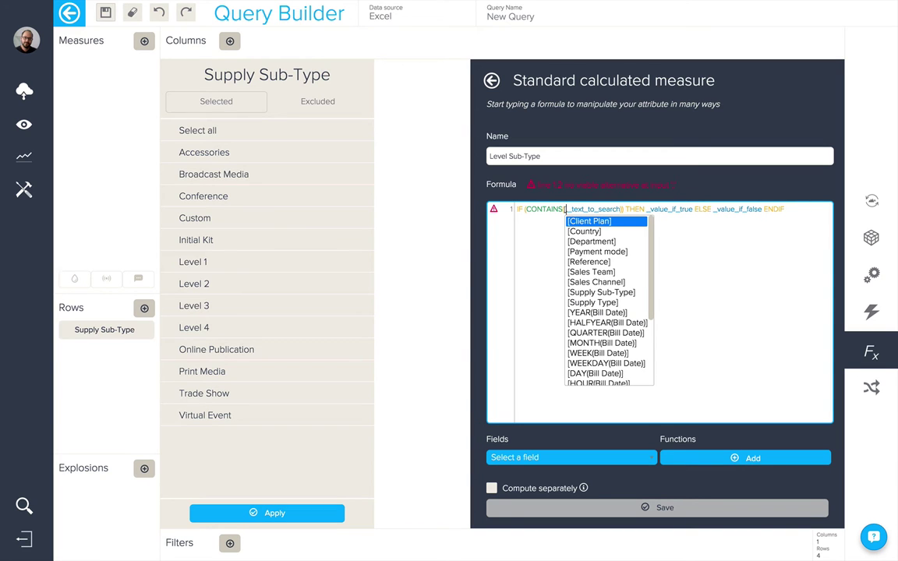
{"action": "left_click", "coordinate": [622, 293]}
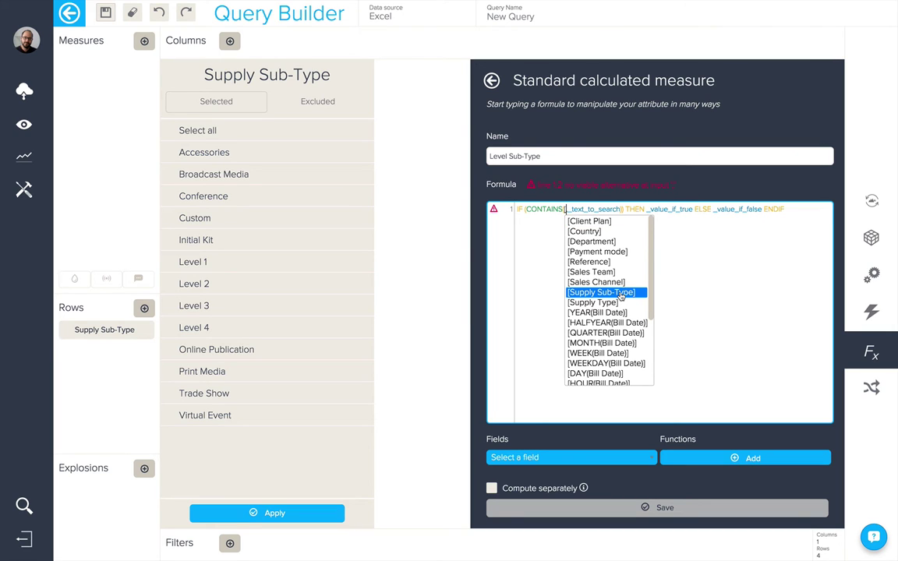
{"action": "double_click", "coordinate": [621, 293]}
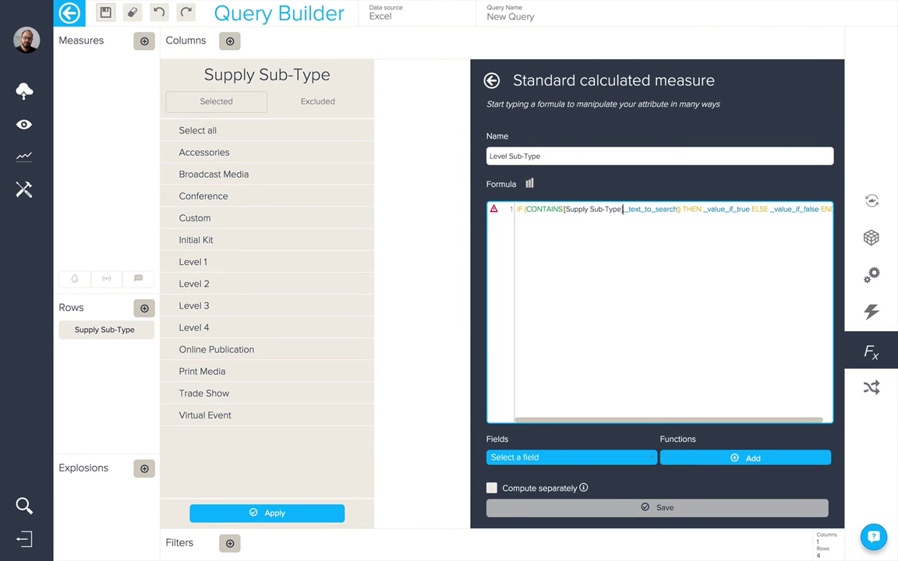
Search for "Level" and return SUM(Revenue), replacing both value placeholders
{"action": "double_click", "coordinate": [651, 209]}
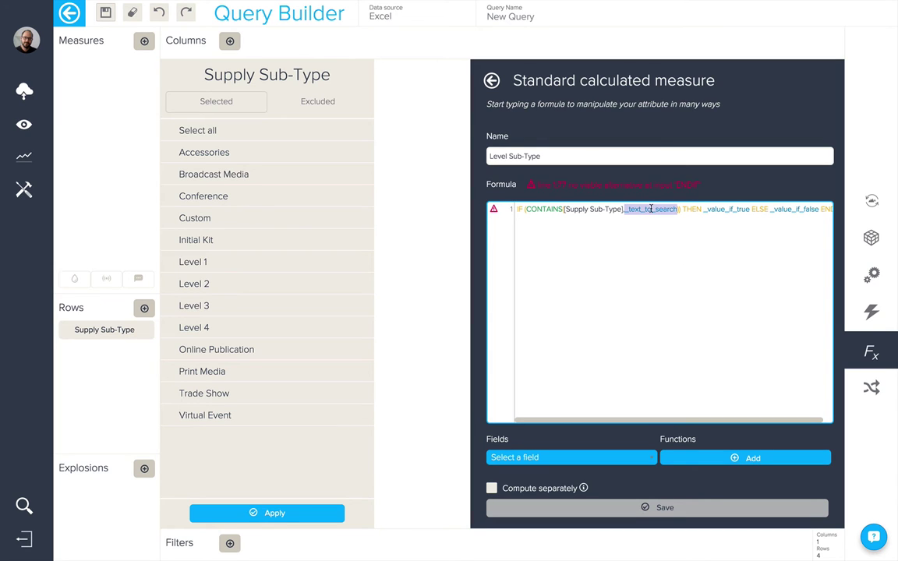
{"action": "type", "text": "\"\""}
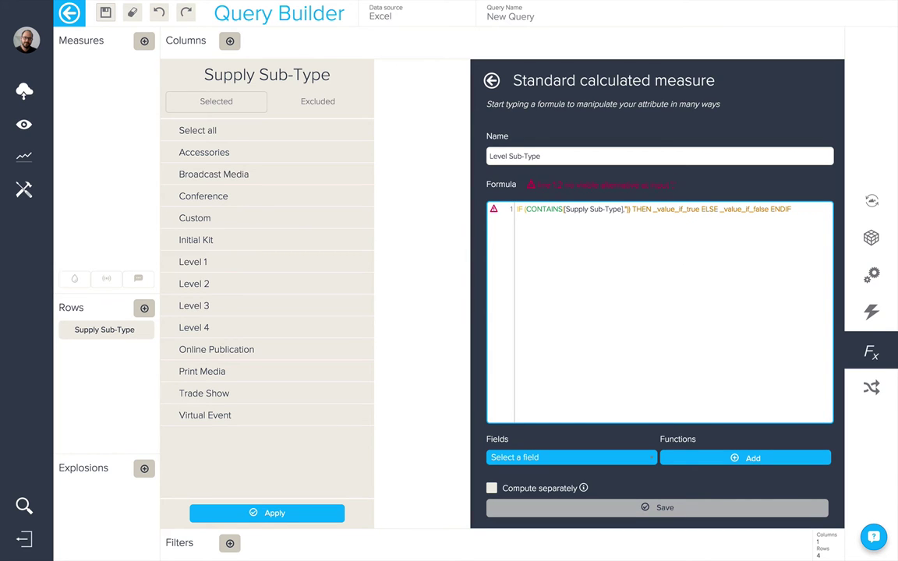
{"action": "type", "text": "Level"}
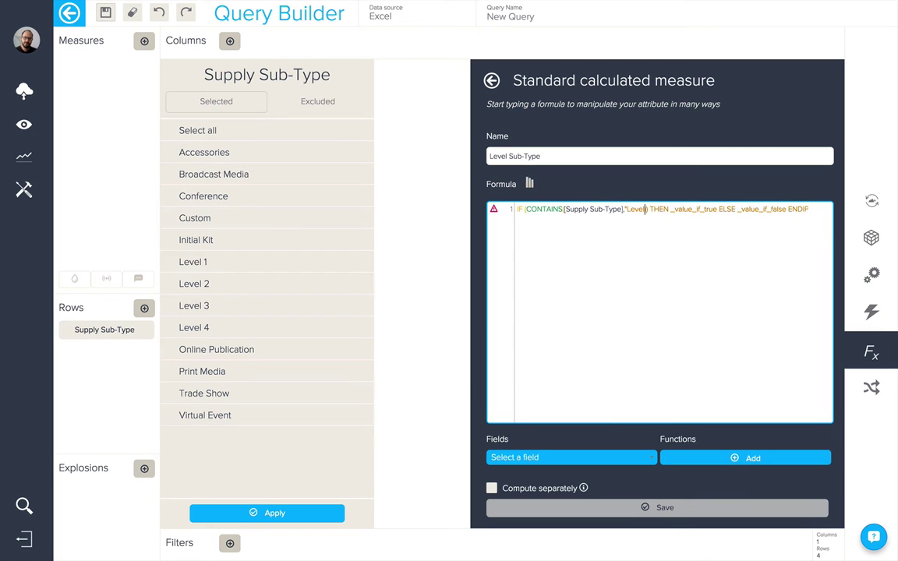
{"action": "double_click", "coordinate": [699, 209]}
{"action": "left_click_drag", "start_coordinate": [699, 209], "coordinate": [744, 209]}
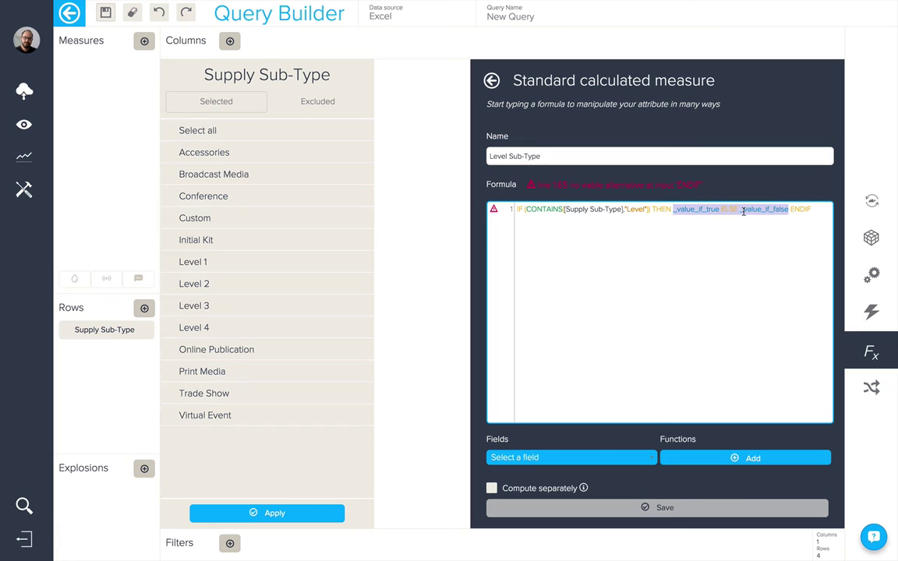
{"action": "type", "text": "sum(rev"}
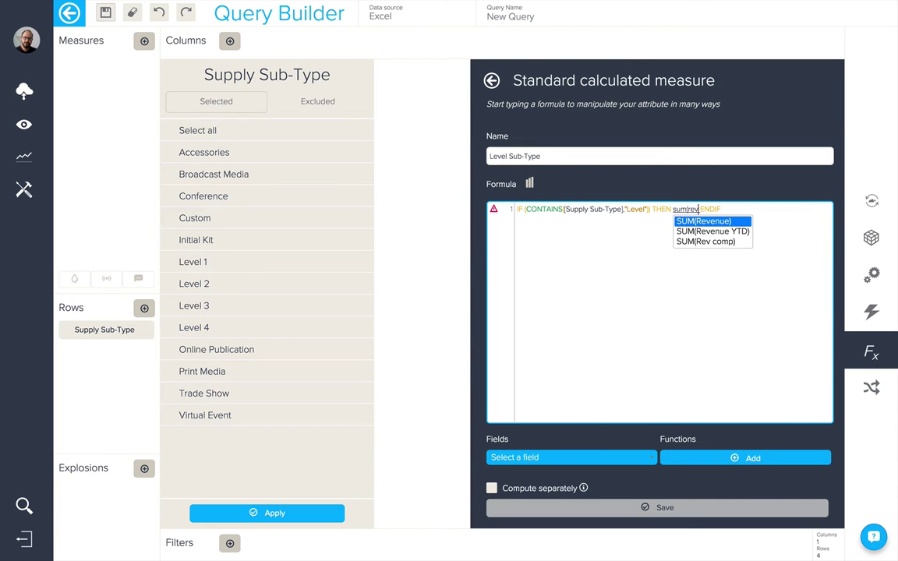
{"action": "key", "text": "Return"}
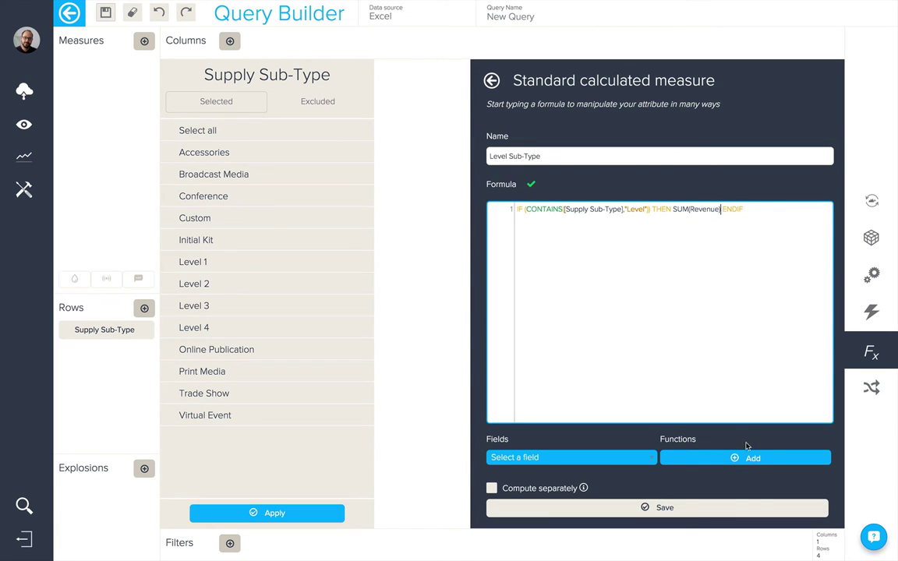
Save Level Sub-Type and add it to the query, showing revenue for Level 1 to Level 4
{"action": "left_click", "coordinate": [724, 507]}
{"action": "left_click", "coordinate": [144, 43]}
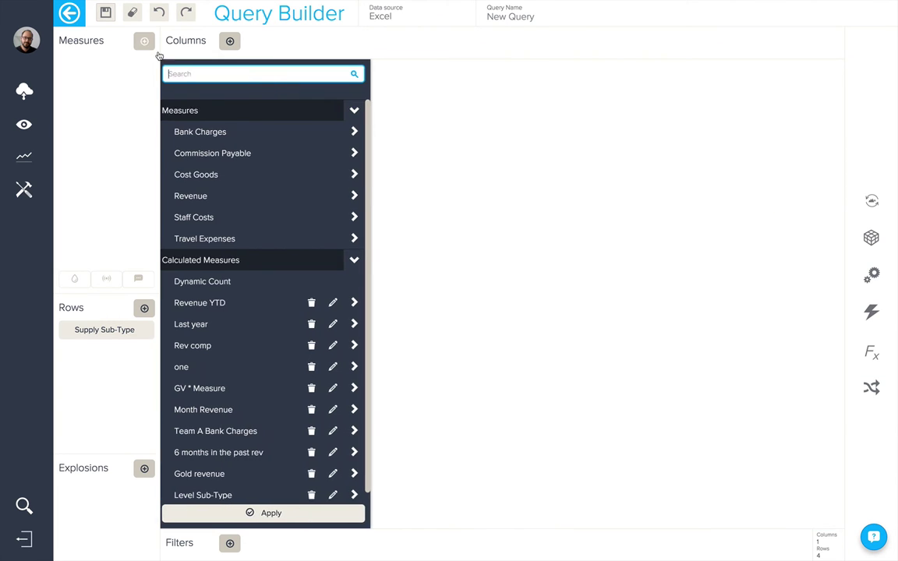
{"action": "scroll", "coordinate": [237, 193], "scroll_direction": "down", "scroll_amount": 1}
{"action": "left_click", "coordinate": [209, 490]}
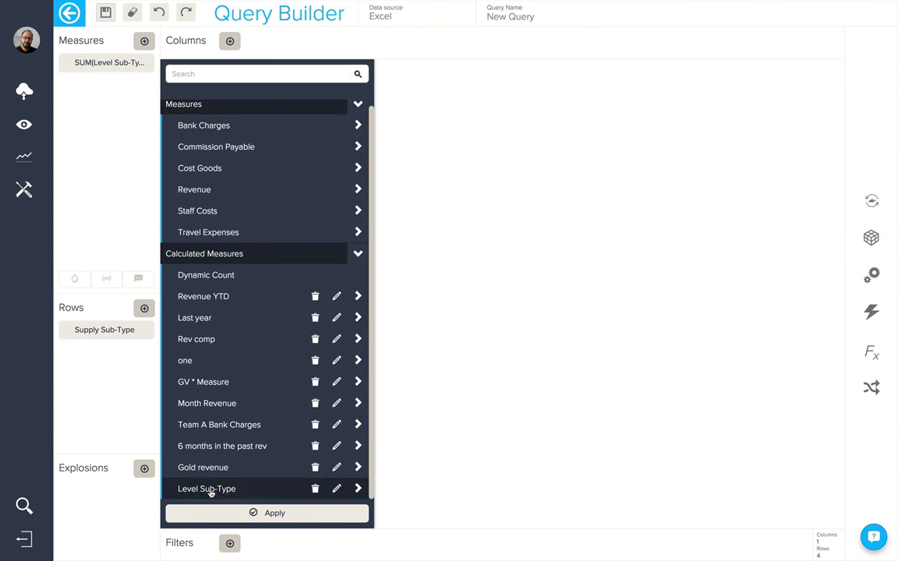
{"action": "left_click", "coordinate": [269, 512]}
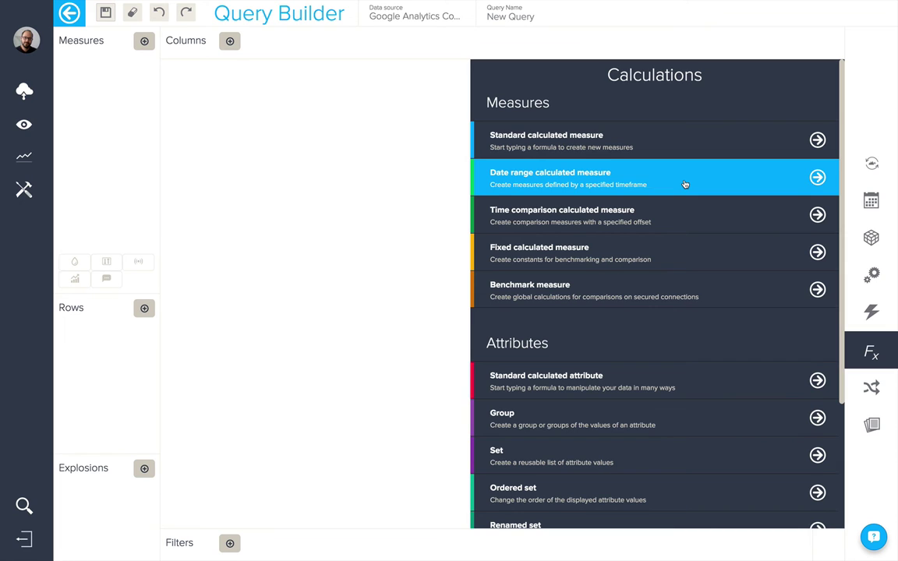
Save date range measure 'Last month sessions': Sessions on Date, restricted to last month
{"action": "left_click", "coordinate": [685, 184]}
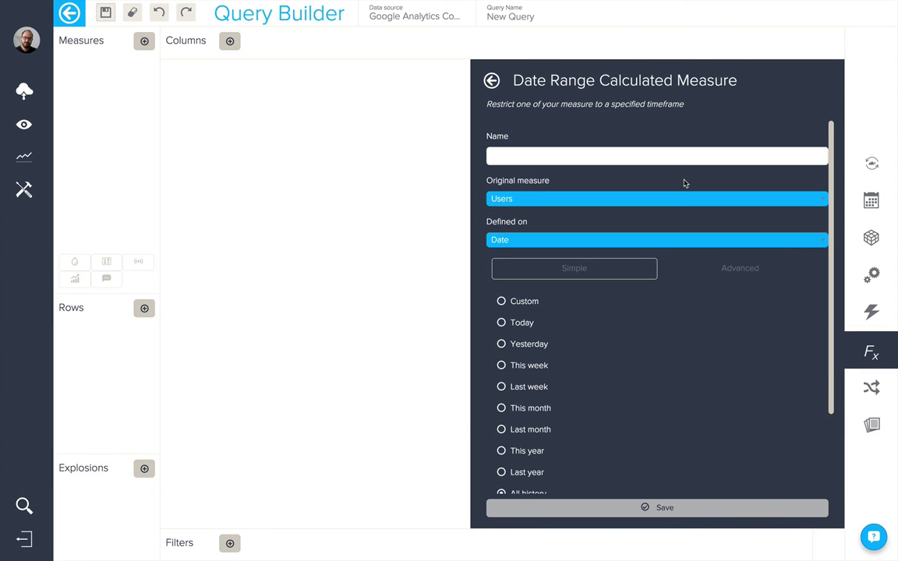
{"action": "left_click", "coordinate": [601, 157]}
{"action": "type", "text": "Last "}
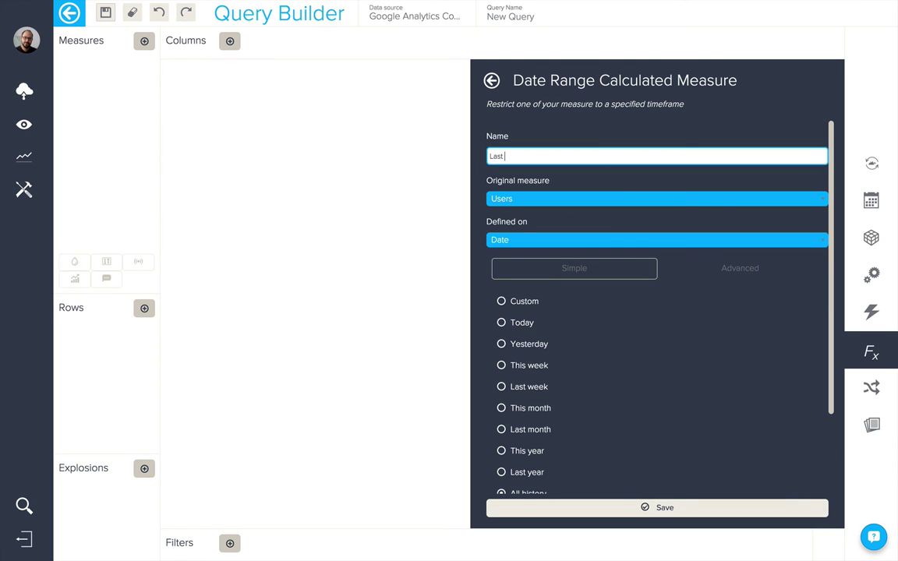
{"action": "type", "text": "month sessions"}
{"action": "left_click", "coordinate": [564, 200]}
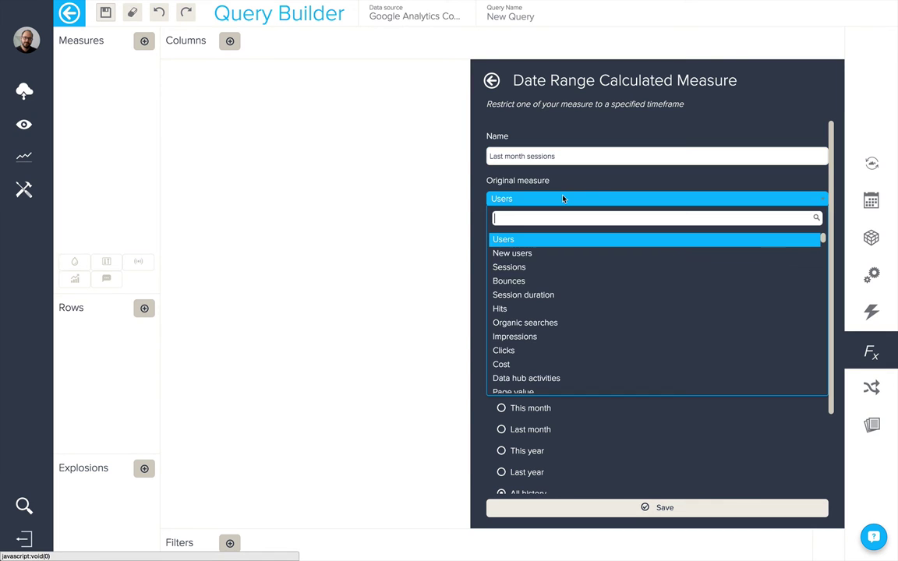
{"action": "left_click", "coordinate": [561, 268]}
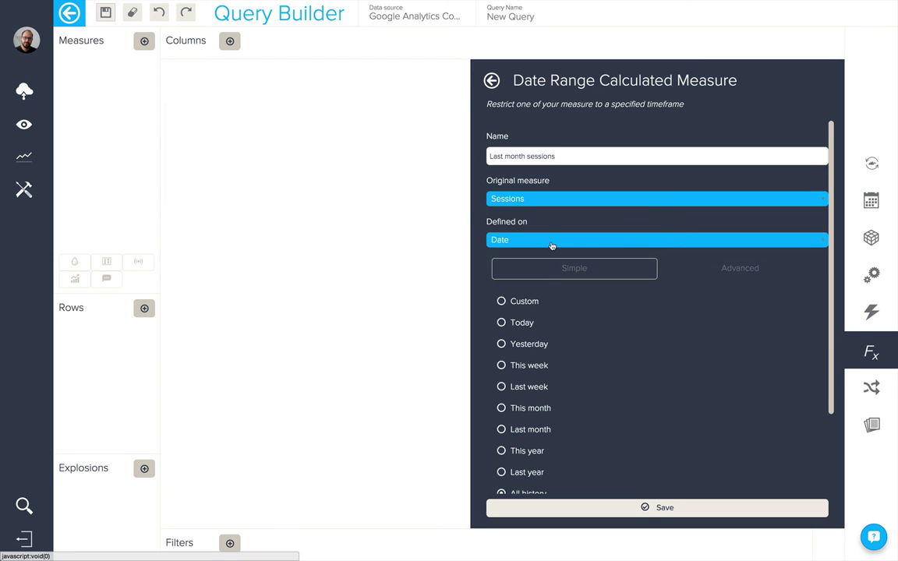
{"action": "left_click", "coordinate": [551, 242]}
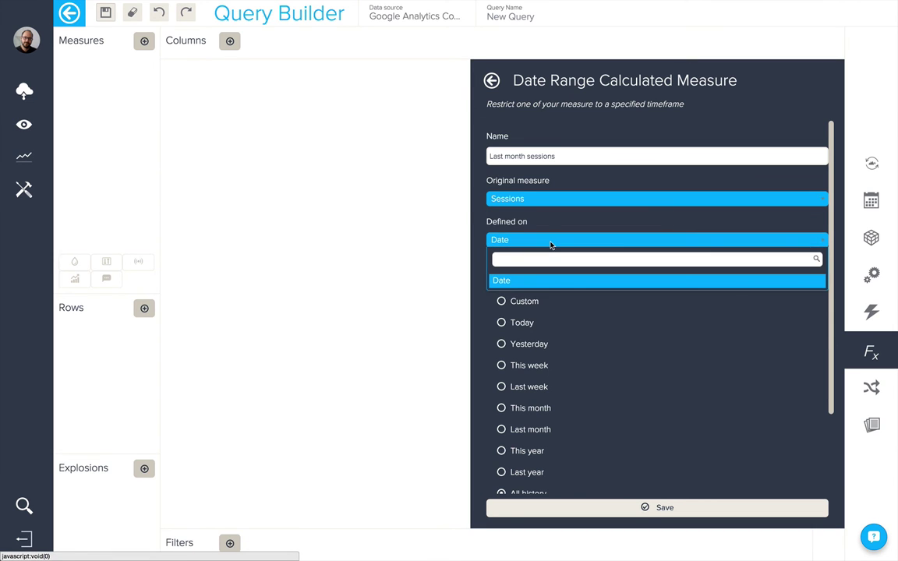
{"action": "left_click", "coordinate": [550, 243]}
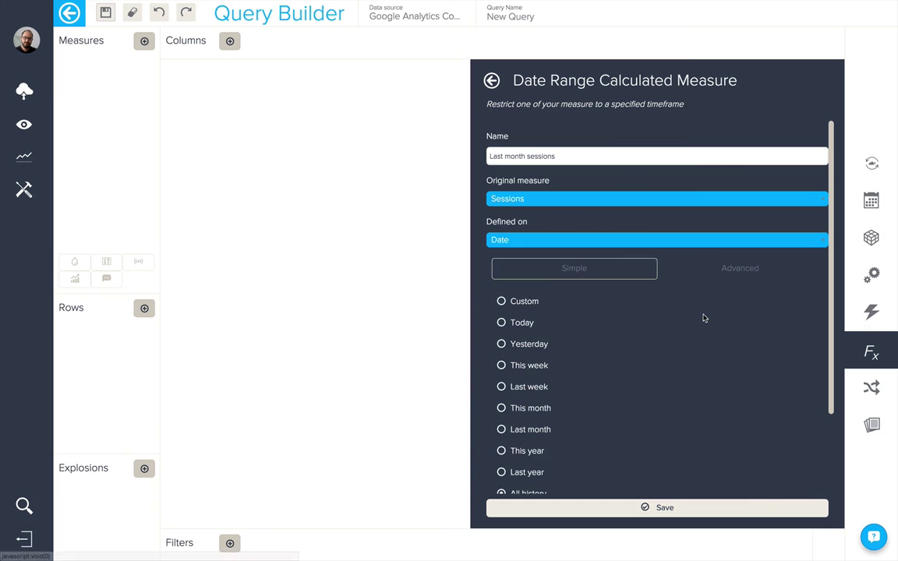
{"action": "scroll", "coordinate": [697, 317], "scroll_direction": "down", "scroll_amount": 2}
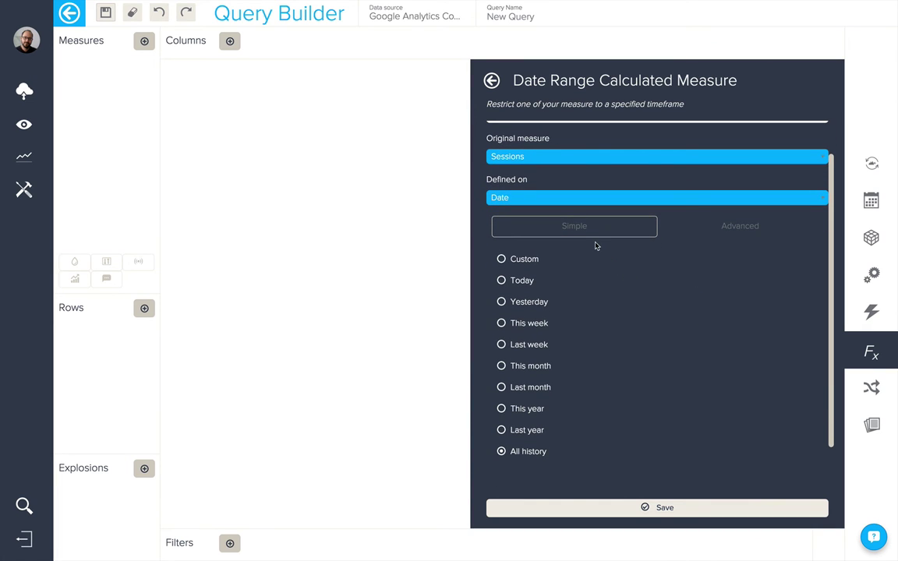
{"action": "left_click", "coordinate": [502, 388]}
{"action": "scroll", "coordinate": [624, 391], "scroll_direction": "up", "scroll_amount": 2}
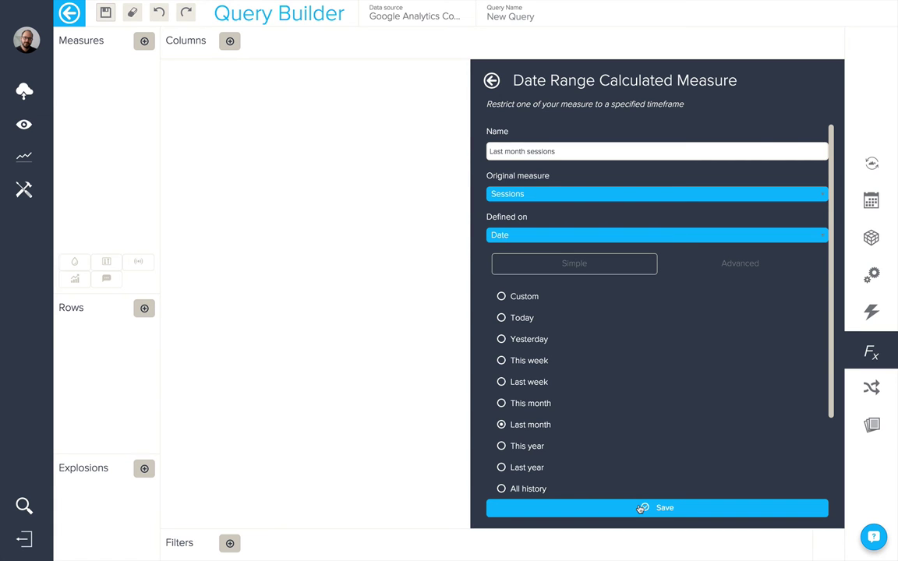
{"action": "left_click", "coordinate": [640, 508]}
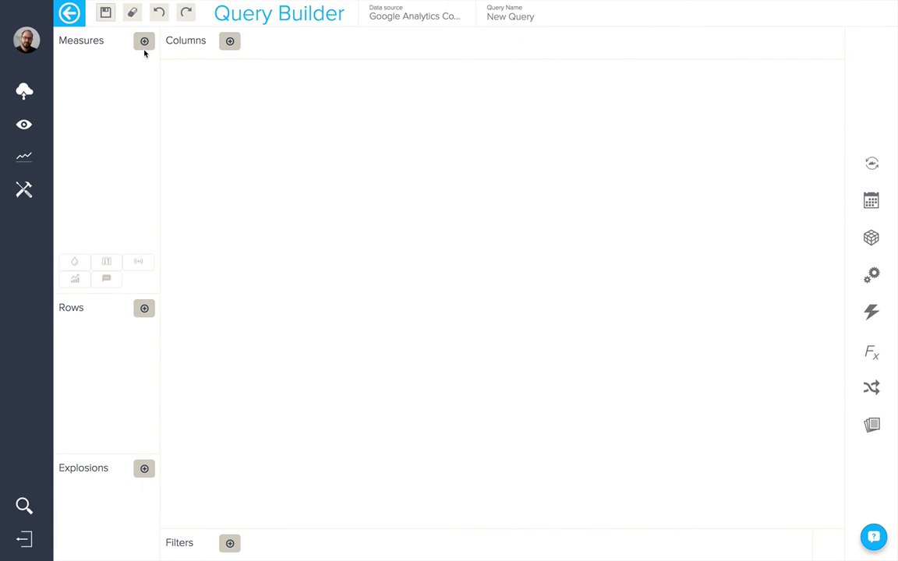
Query Last month sessions (34 923) and bring up the calculation types list
{"action": "left_click", "coordinate": [144, 48]}
{"action": "scroll", "coordinate": [246, 207], "scroll_direction": "down", "scroll_amount": 10}
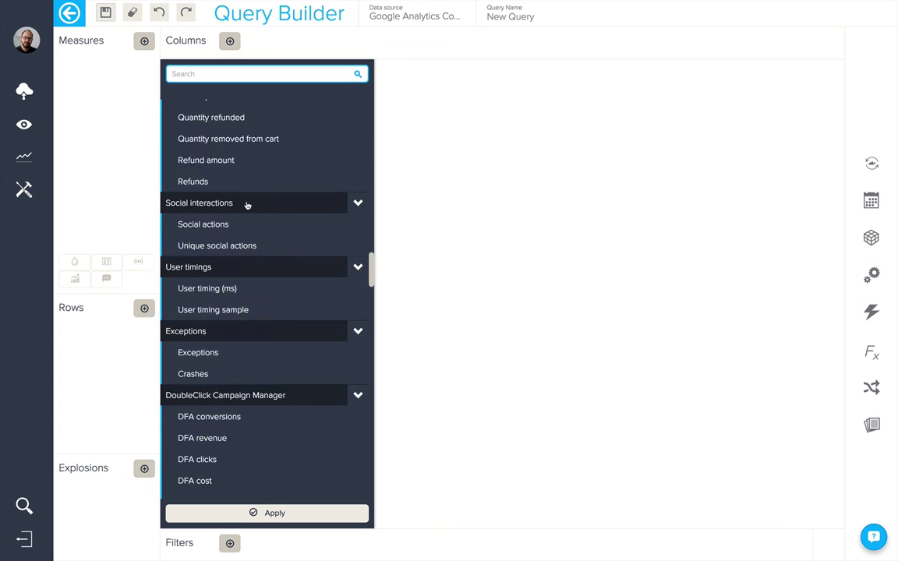
{"action": "scroll", "coordinate": [246, 204], "scroll_direction": "down", "scroll_amount": 15}
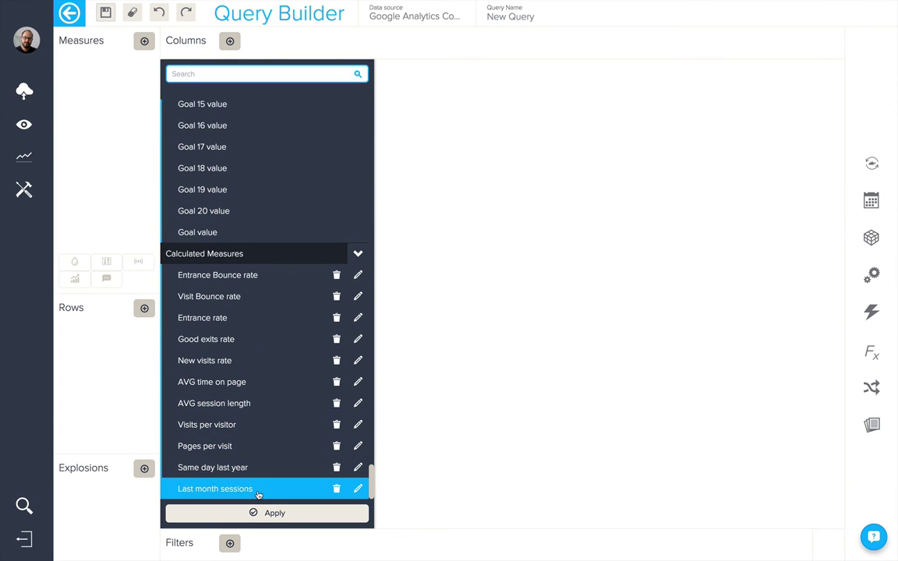
{"action": "left_click", "coordinate": [258, 494]}
{"action": "left_click", "coordinate": [272, 513]}
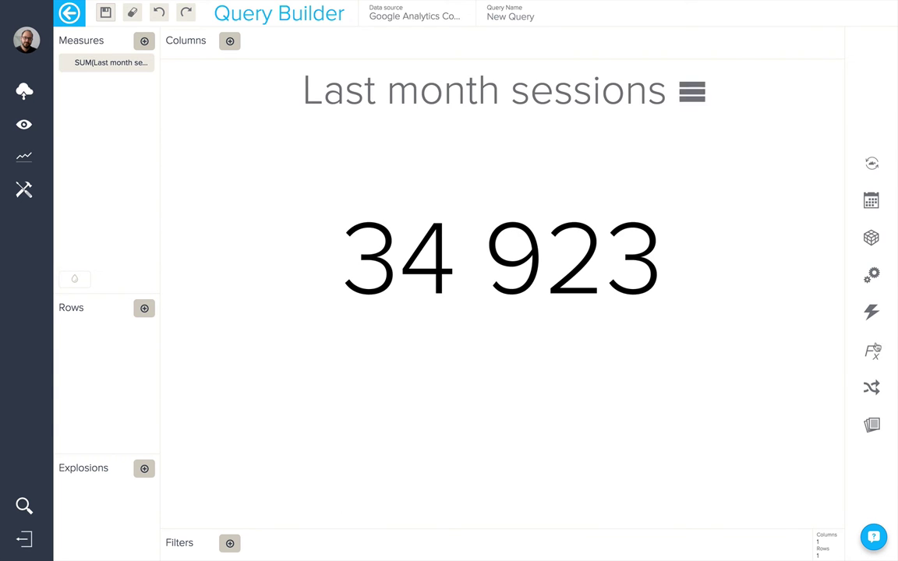
{"action": "left_click", "coordinate": [872, 353]}
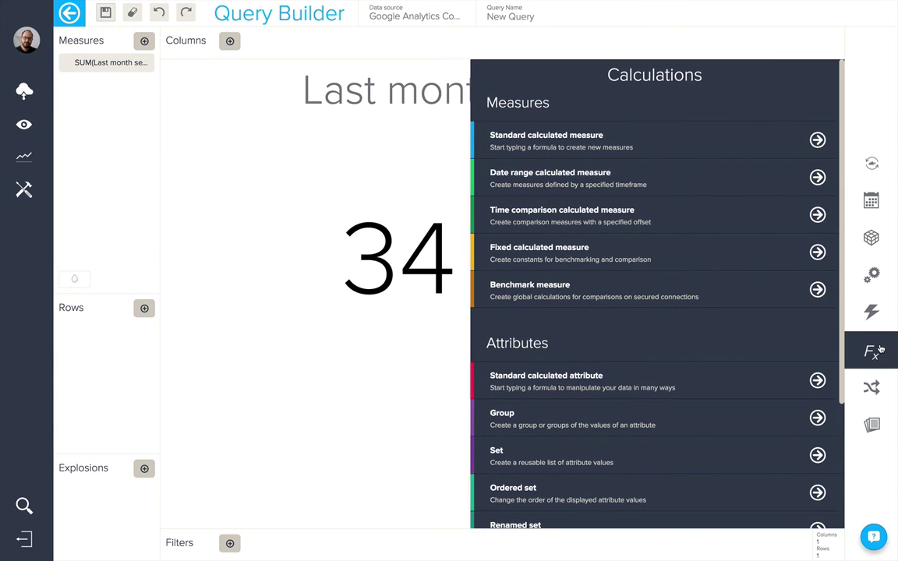
Start a date range measure named 'Previous month sessions' based on Sessions
{"action": "left_click", "coordinate": [585, 185]}
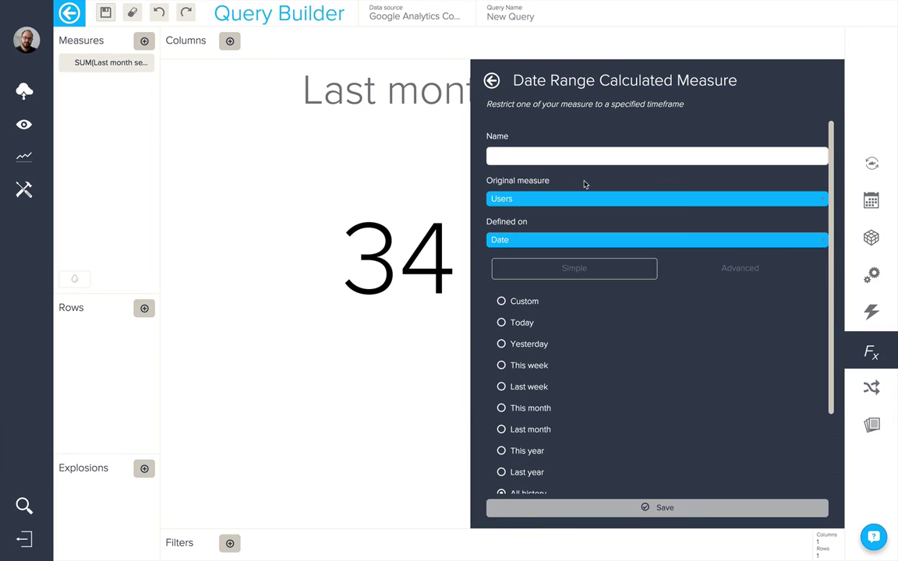
{"action": "left_click", "coordinate": [555, 153]}
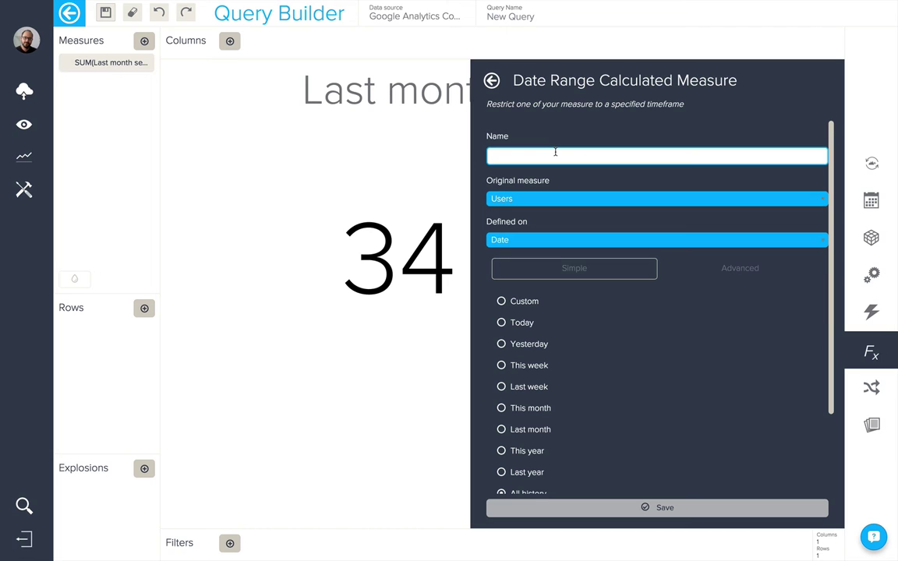
{"action": "type", "text": "Pre"}
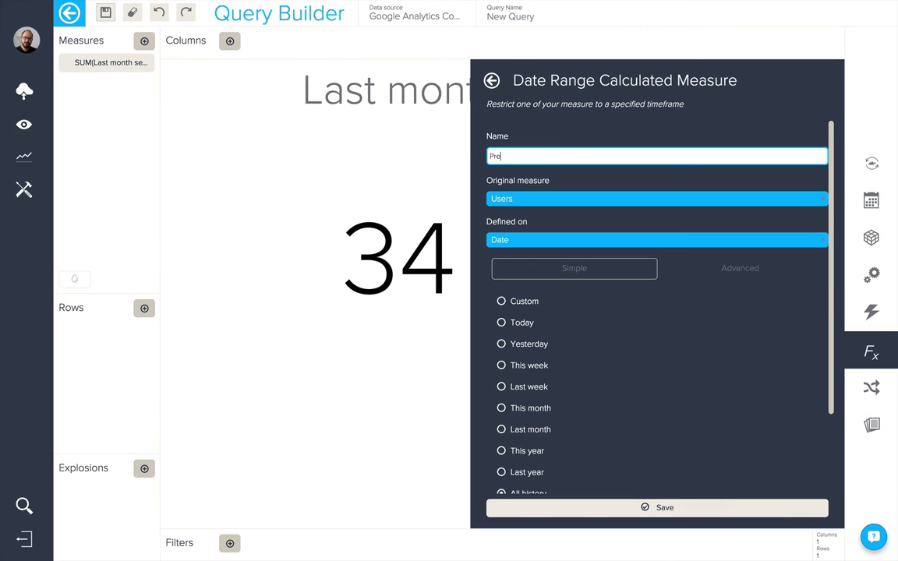
{"action": "type", "text": "vious month sessions"}
{"action": "left_click", "coordinate": [550, 200]}
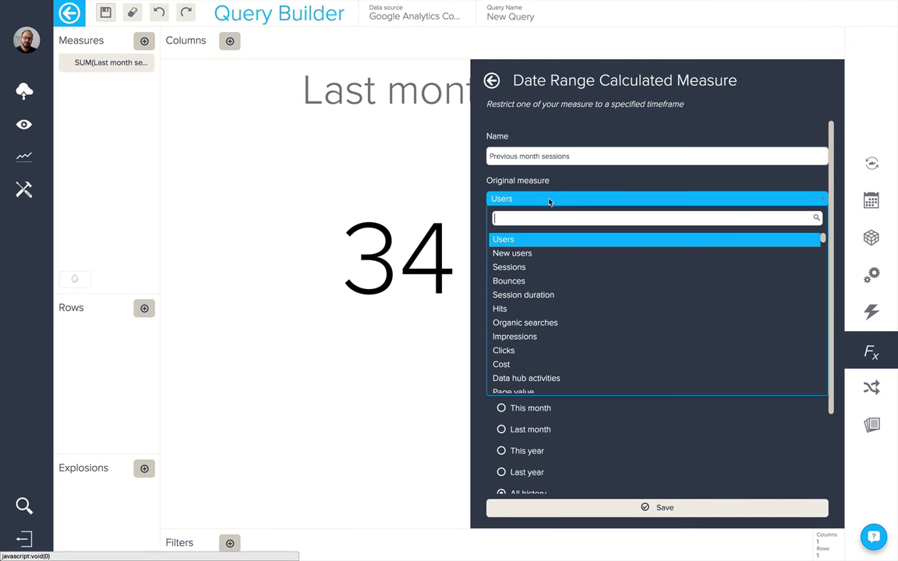
{"action": "left_click", "coordinate": [549, 269]}
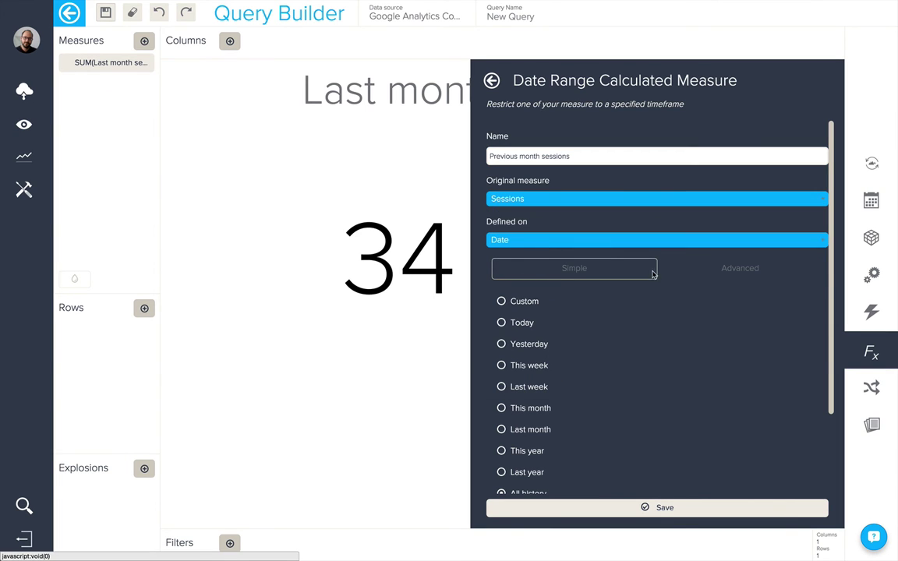
Set an advanced range from and to 2 months in the past, then save
{"action": "scroll", "coordinate": [731, 277], "scroll_direction": "down", "scroll_amount": 1}
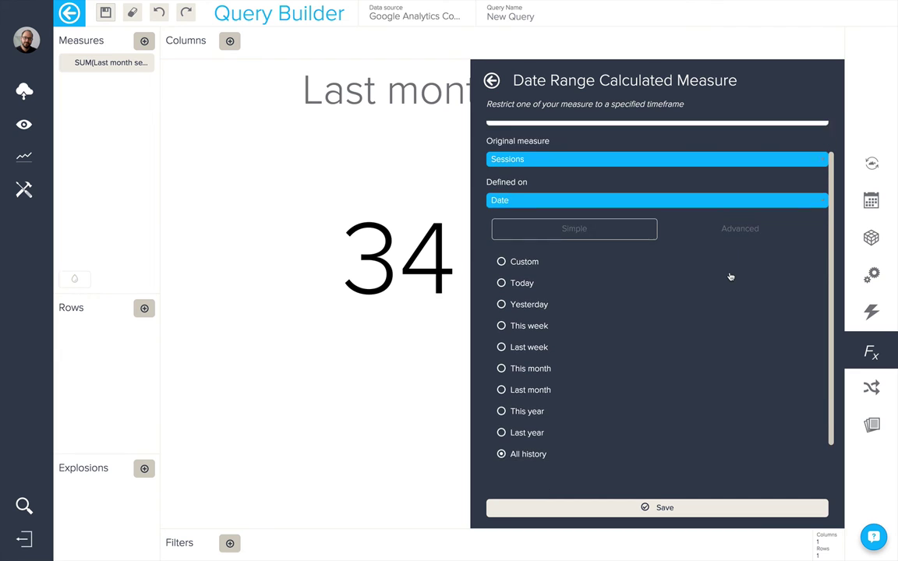
{"action": "left_click", "coordinate": [734, 227]}
{"action": "scroll", "coordinate": [737, 292], "scroll_direction": "down", "scroll_amount": 1}
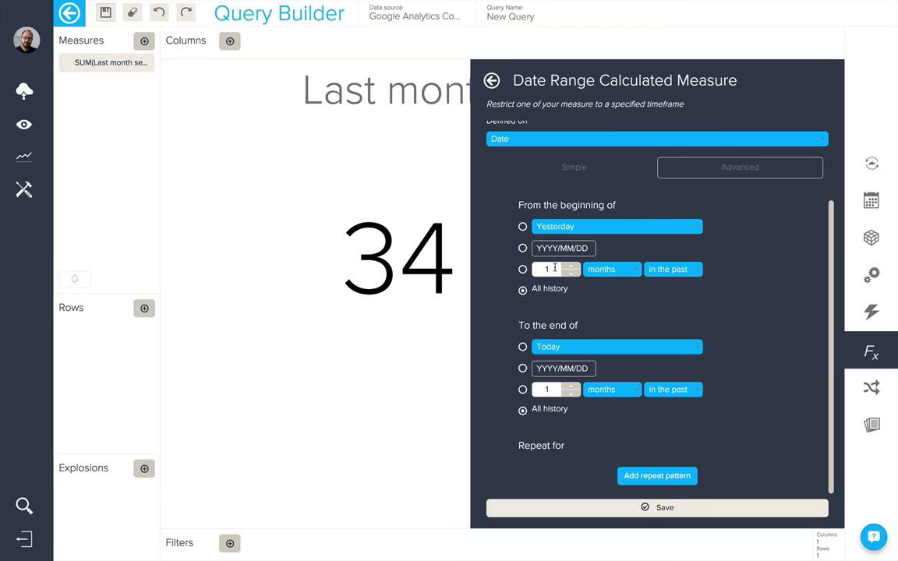
{"action": "left_click", "coordinate": [569, 266]}
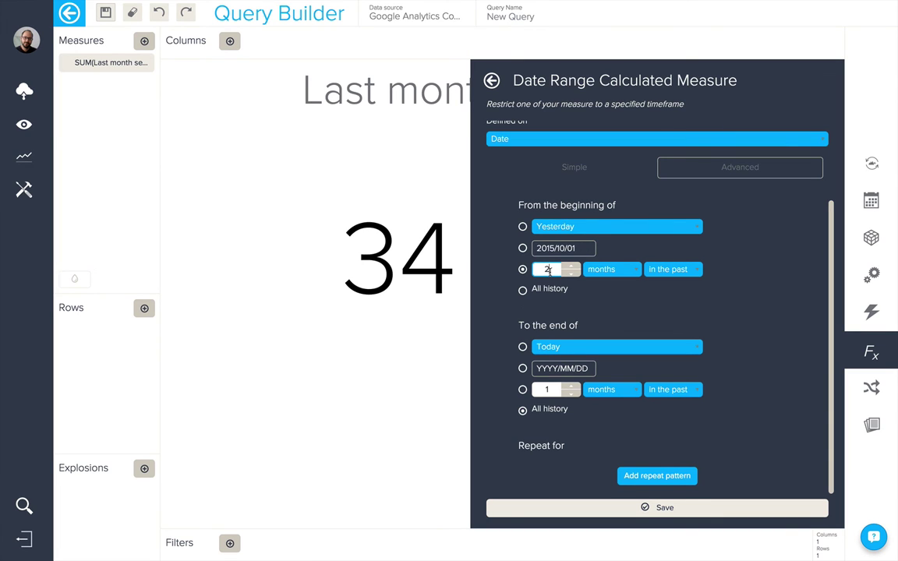
{"action": "left_click", "coordinate": [573, 387]}
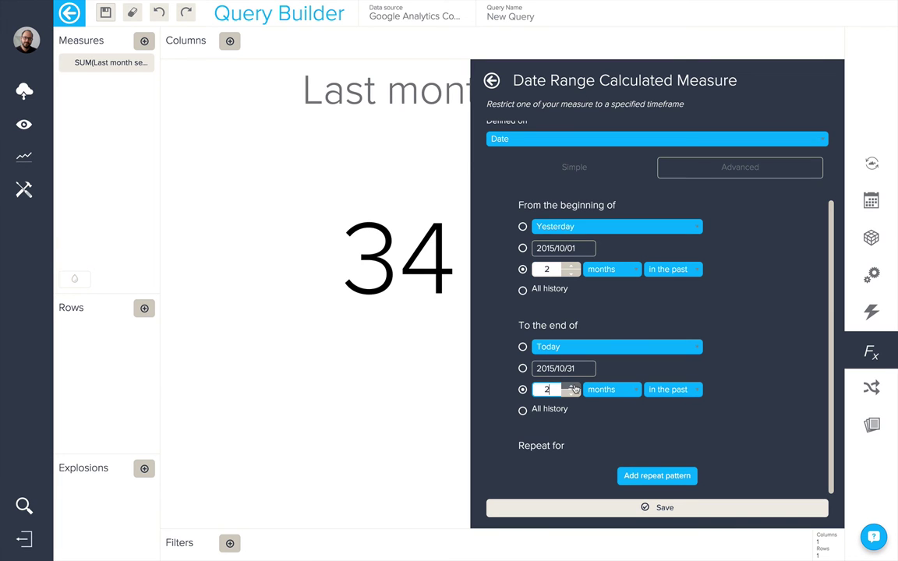
{"action": "left_click", "coordinate": [646, 508]}
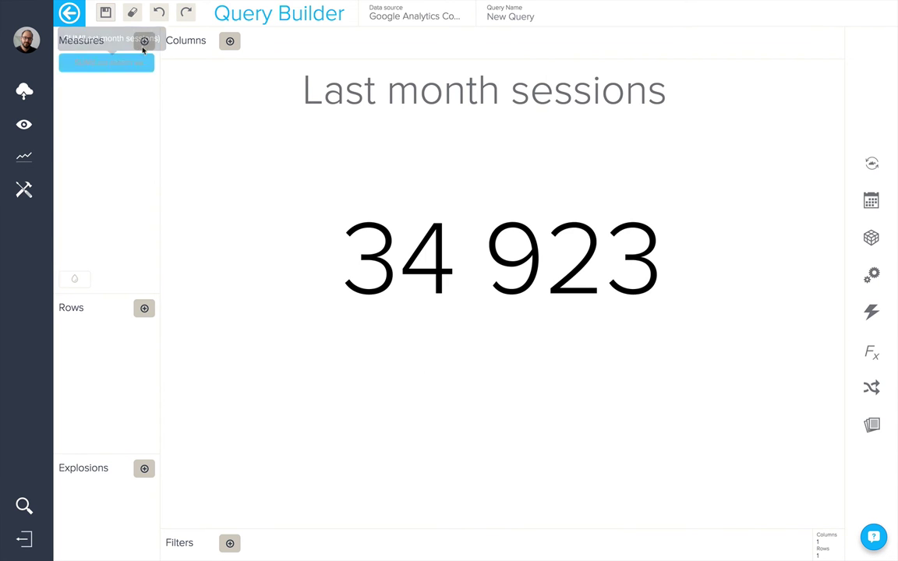
Add Previous month sessions as a second measure in the query
{"action": "left_click_drag", "start_coordinate": [143, 50], "coordinate": [142, 45]}
{"action": "left_click", "coordinate": [220, 209]}
{"action": "scroll", "coordinate": [221, 211], "scroll_direction": "down", "scroll_amount": 8}
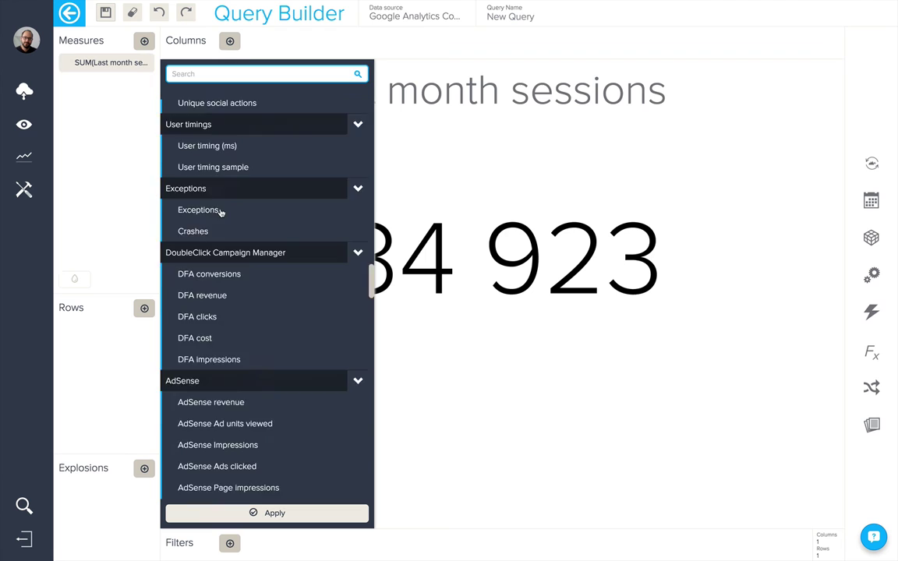
{"action": "scroll", "coordinate": [221, 210], "scroll_direction": "down", "scroll_amount": 15}
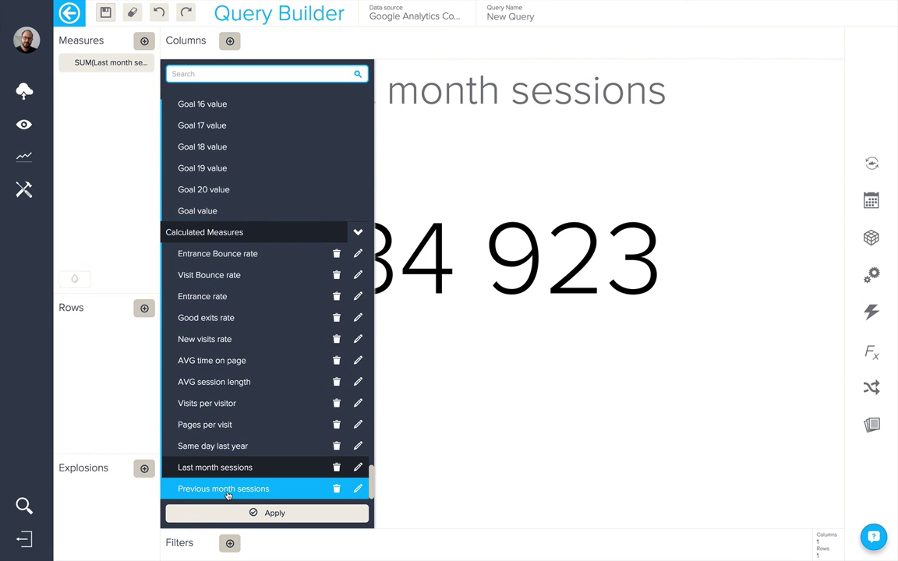
{"action": "left_click", "coordinate": [229, 491]}
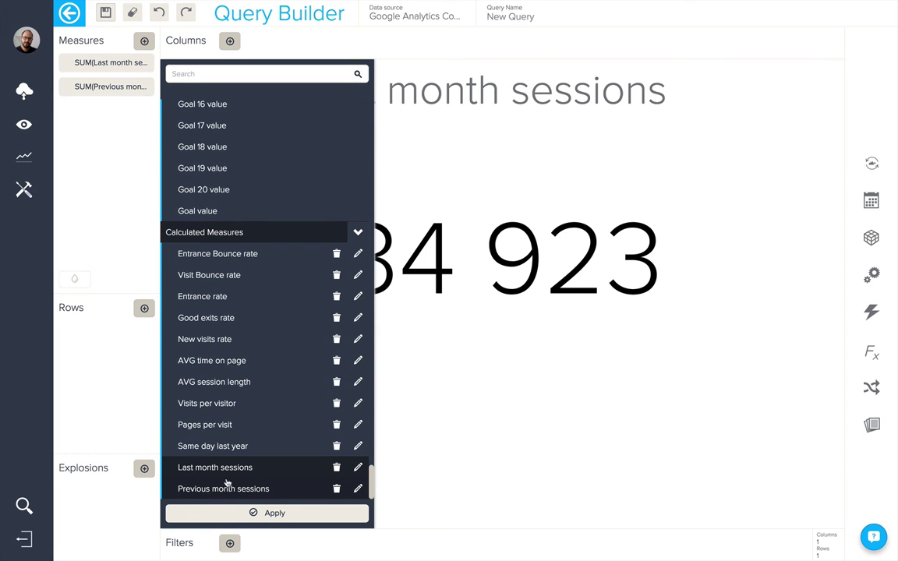
Display the query as a KPI showing 34 923 with a downward trend
{"action": "left_click", "coordinate": [872, 163]}
{"action": "left_click", "coordinate": [765, 266]}
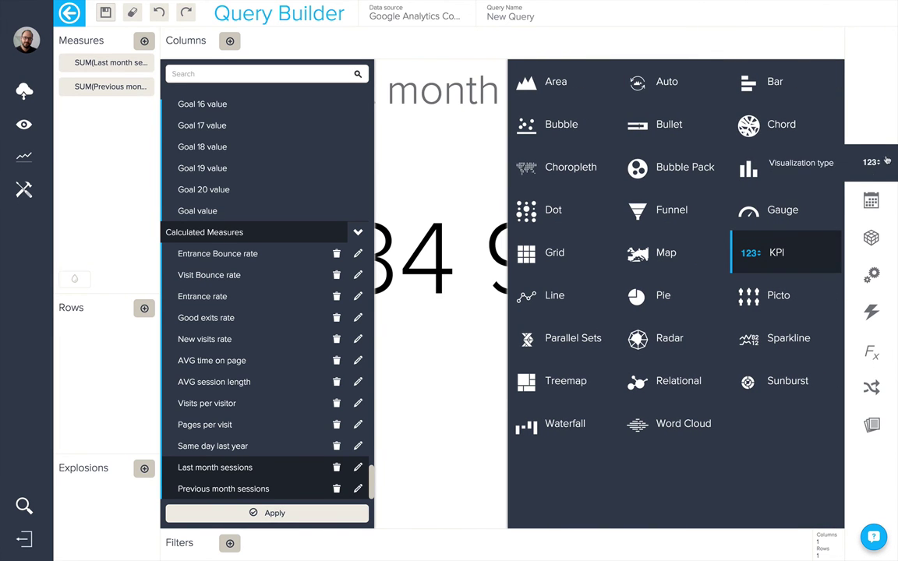
{"action": "left_click", "coordinate": [343, 513]}
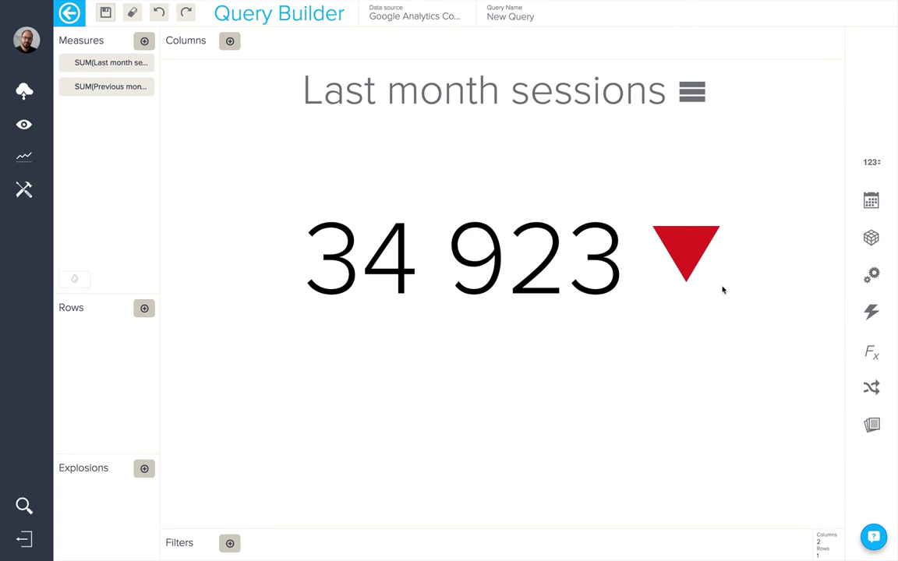
Enable Show variation in the chart settings so the KPI shows the -6.3% drop
{"action": "left_click", "coordinate": [876, 274]}
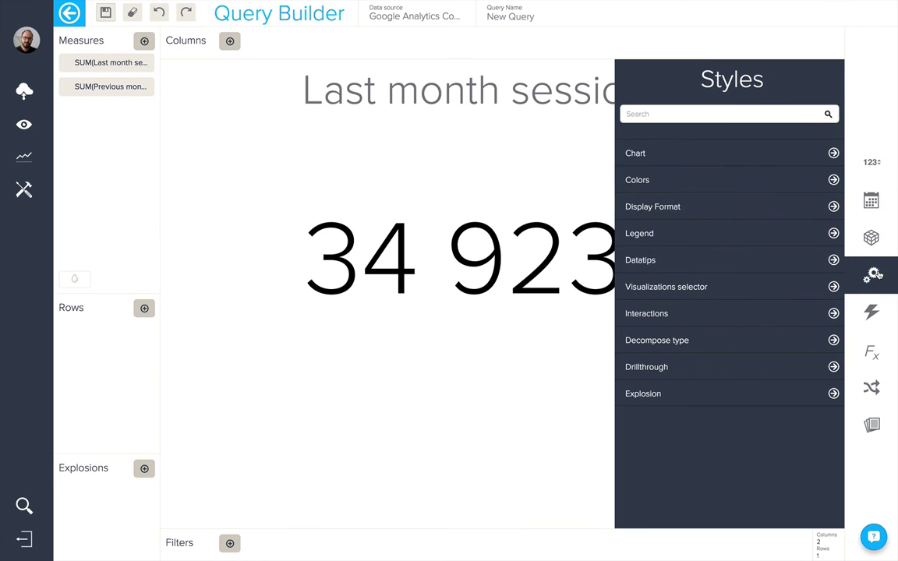
{"action": "left_click", "coordinate": [712, 161]}
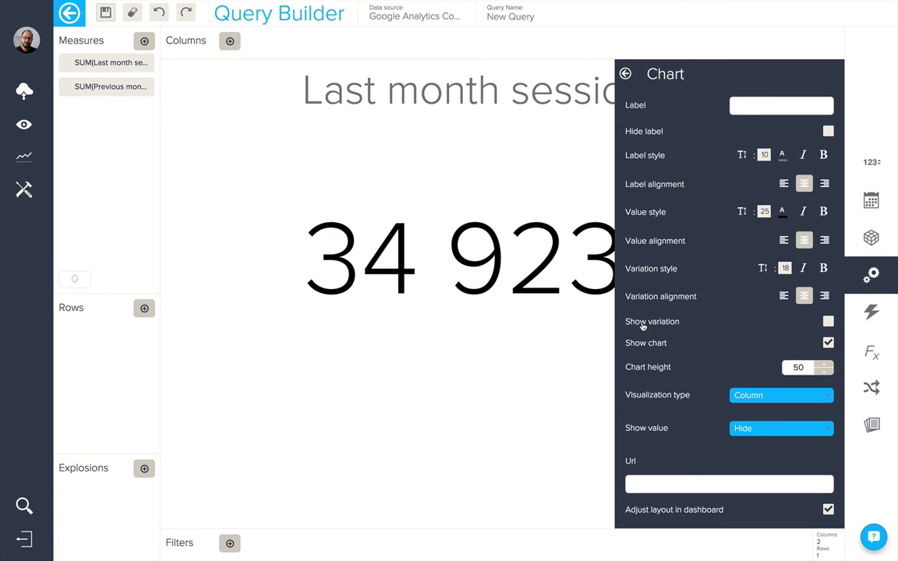
{"action": "left_click", "coordinate": [829, 322]}
{"action": "left_click", "coordinate": [725, 538]}
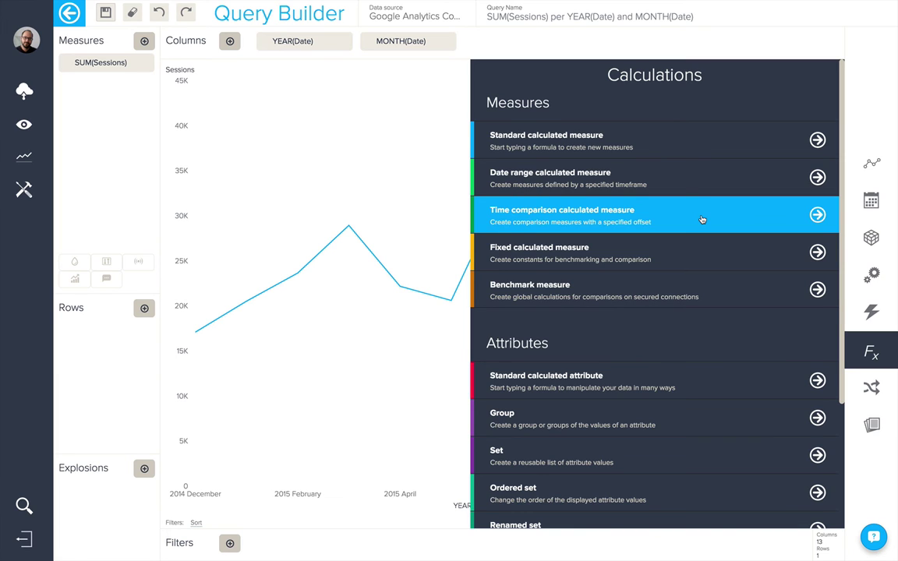
Create and save a time comparison measure 'Last year comparison' offsetting Sessions on Date by -1 year
{"action": "left_click", "coordinate": [702, 220]}
{"action": "left_click", "coordinate": [580, 156]}
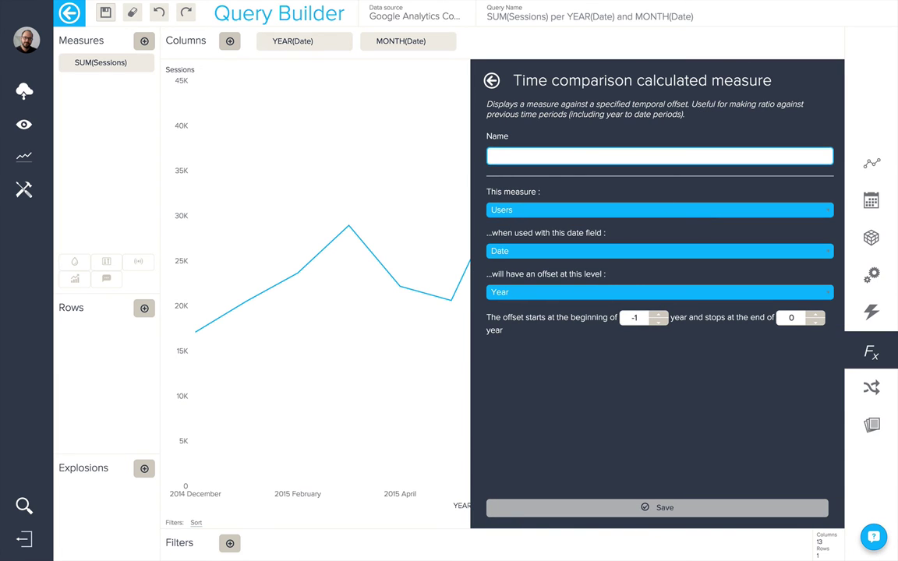
{"action": "type", "text": "Last year com"}
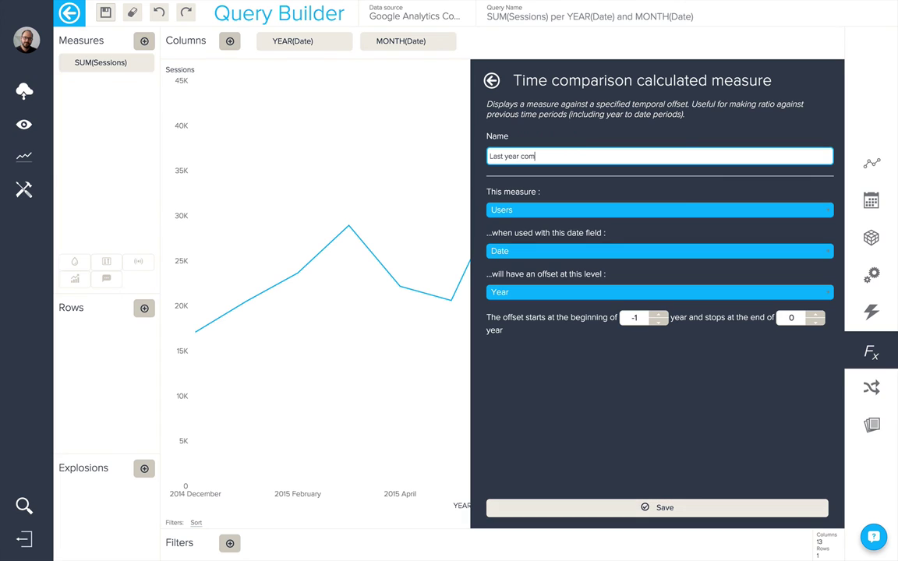
{"action": "type", "text": "parison"}
{"action": "left_click", "coordinate": [571, 209]}
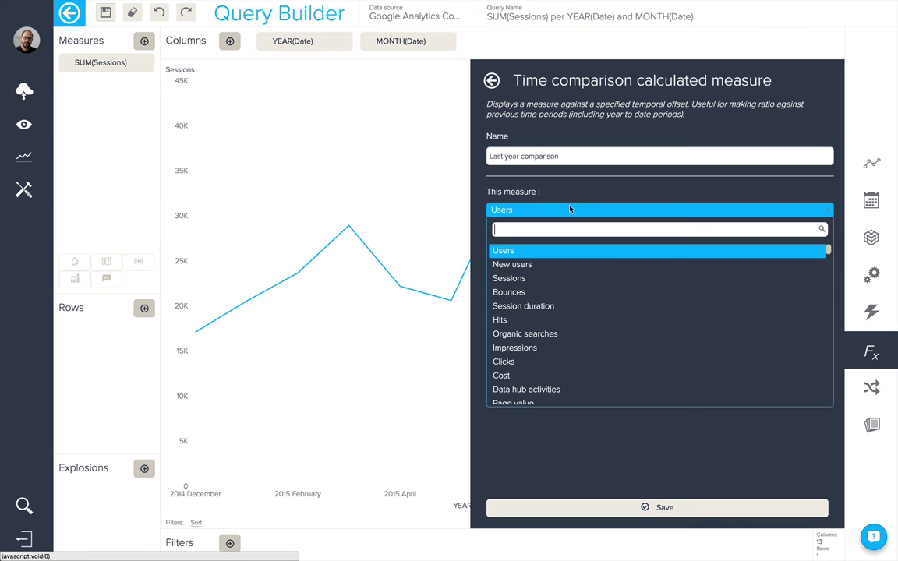
{"action": "left_click", "coordinate": [568, 281]}
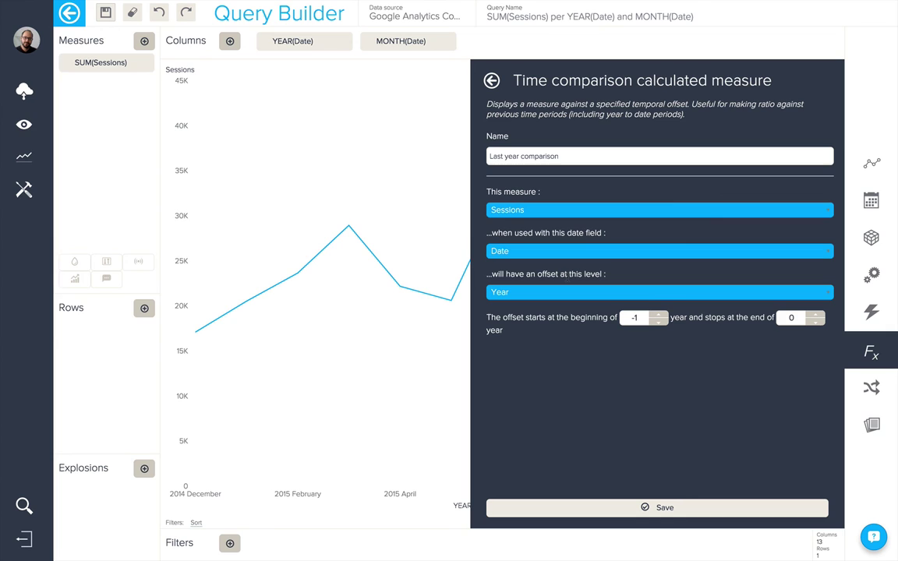
{"action": "left_click", "coordinate": [568, 253]}
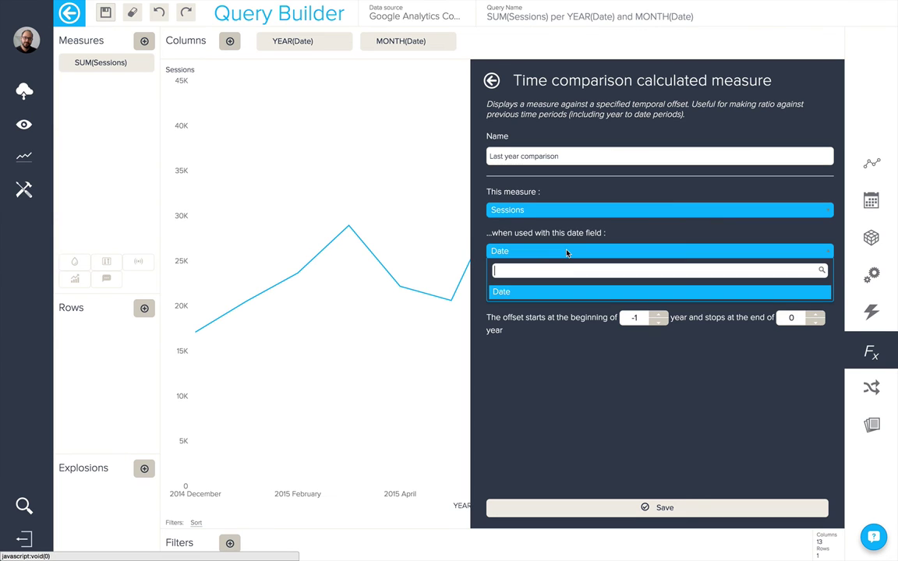
{"action": "left_click", "coordinate": [568, 253]}
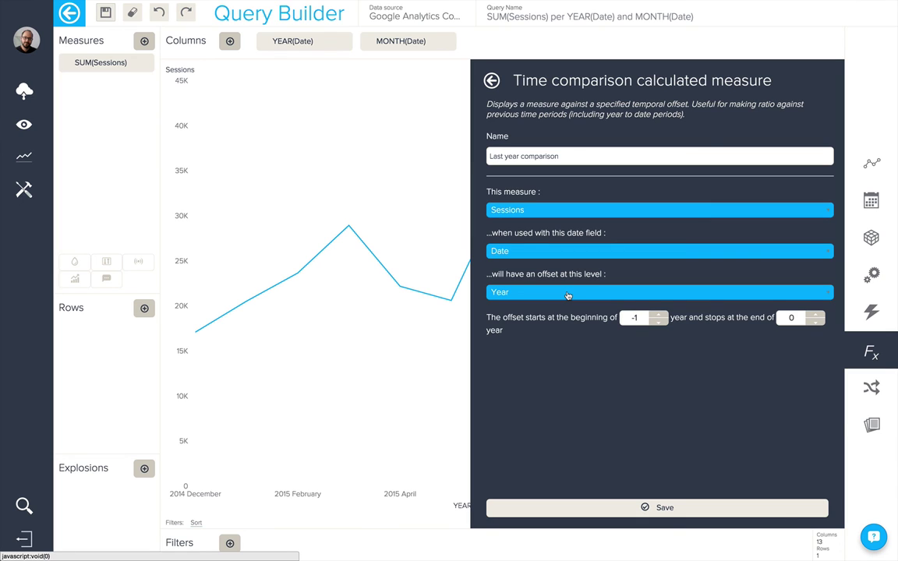
{"action": "left_click", "coordinate": [814, 324]}
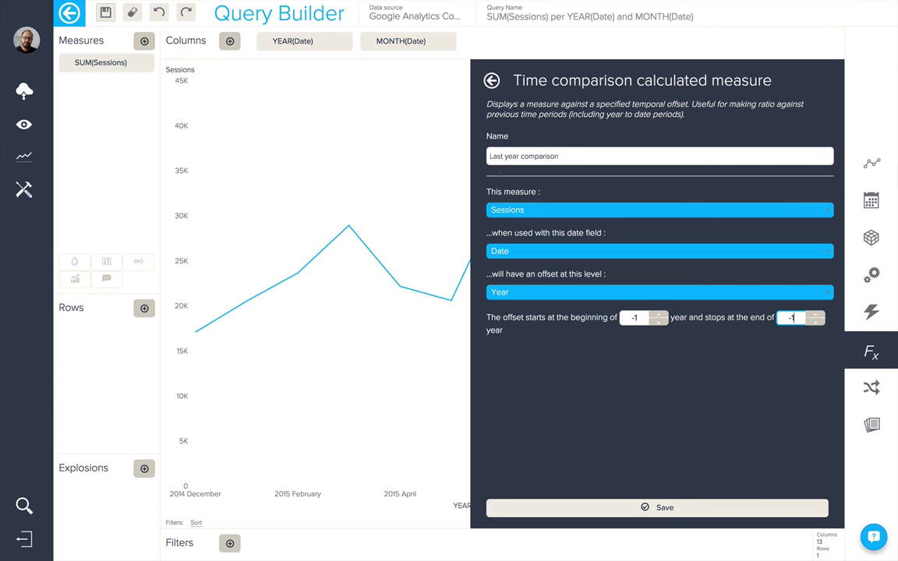
{"action": "left_click", "coordinate": [644, 508]}
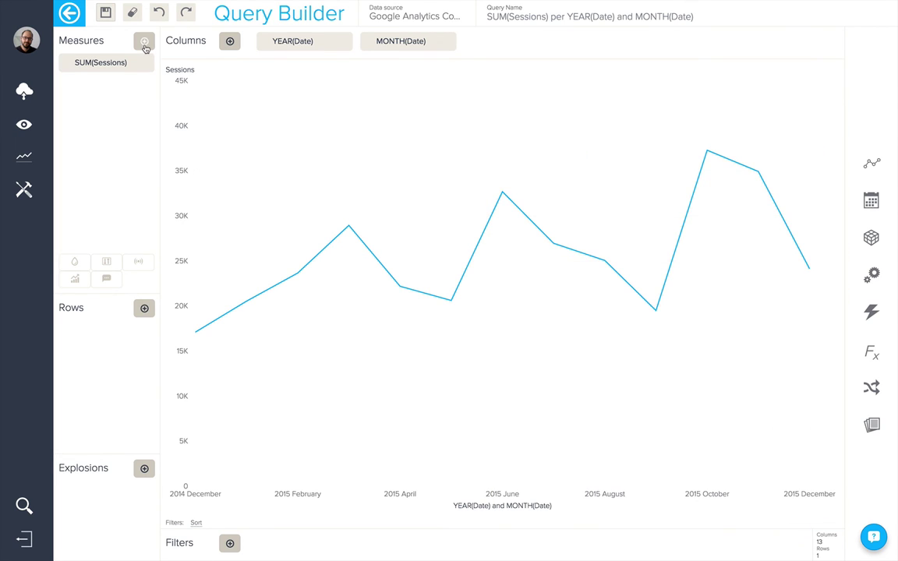
Add the Last year comparison calculated measure to the sessions chart
{"action": "left_click", "coordinate": [144, 45]}
{"action": "scroll", "coordinate": [281, 234], "scroll_direction": "down", "scroll_amount": 15}
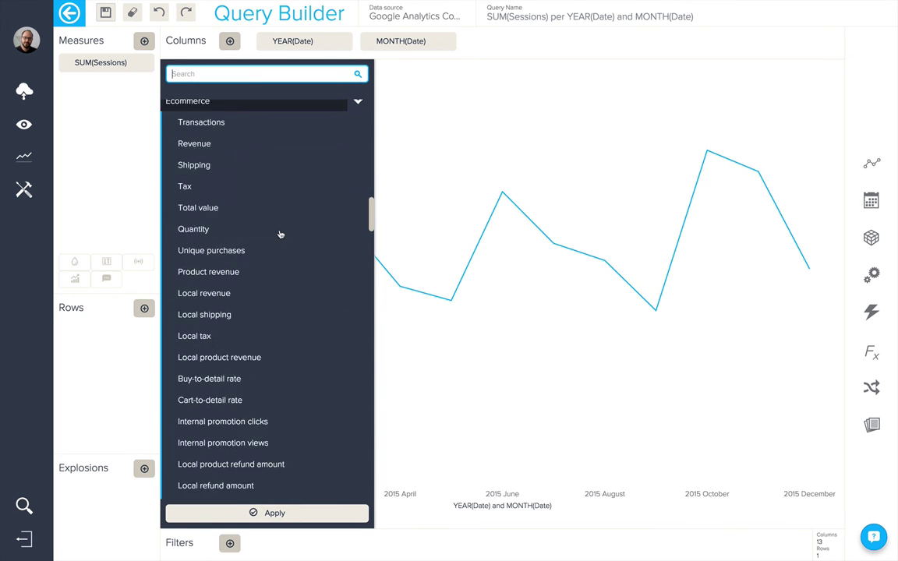
{"action": "scroll", "coordinate": [281, 234], "scroll_direction": "down", "scroll_amount": 10}
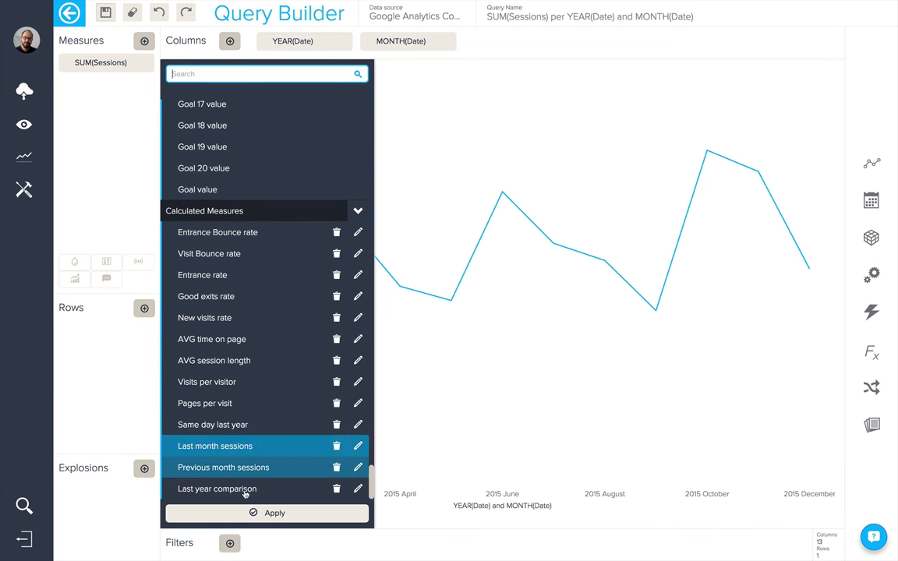
{"action": "left_click", "coordinate": [244, 489]}
{"action": "left_click", "coordinate": [254, 513]}
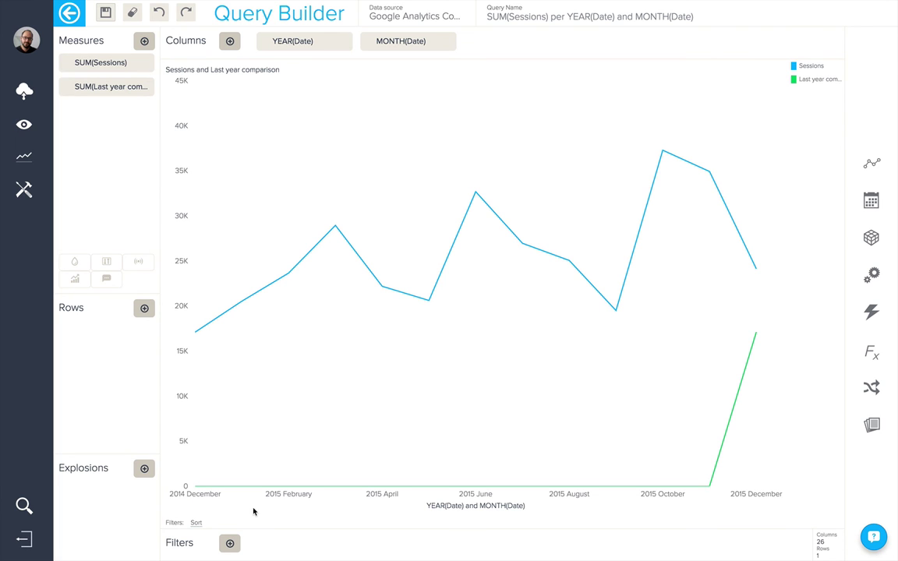
Set the date period to start 1 year in the past, back to 2014 January
{"action": "left_click", "coordinate": [872, 200]}
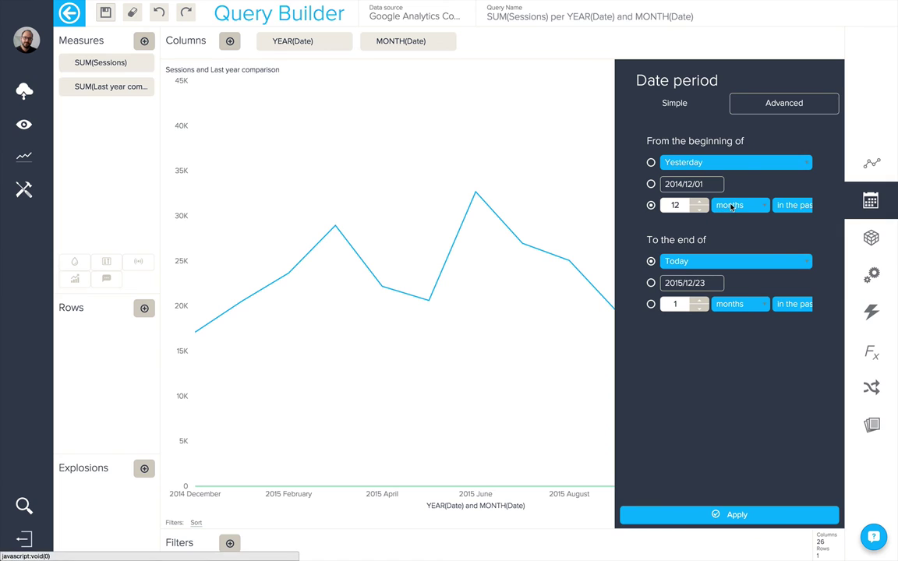
{"action": "left_click", "coordinate": [731, 205]}
{"action": "left_click", "coordinate": [728, 246]}
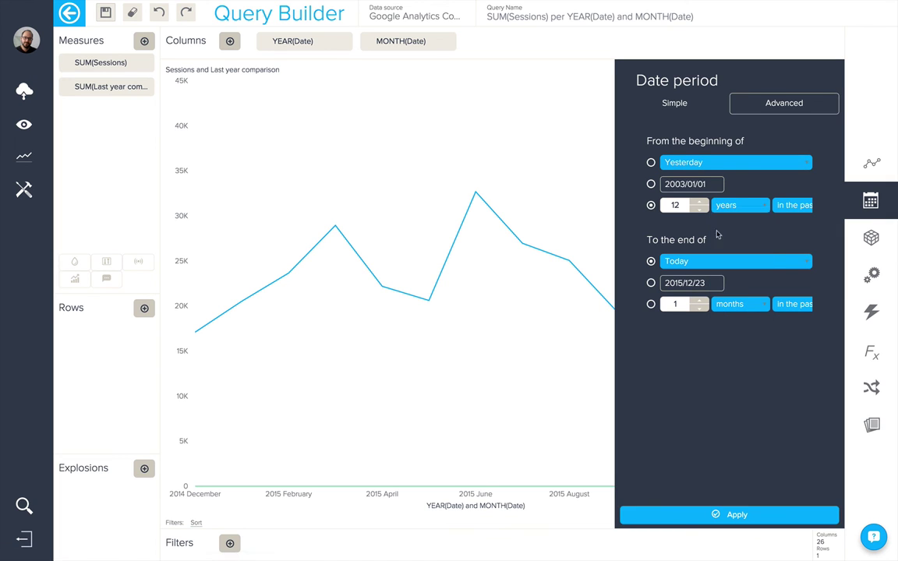
{"action": "double_click", "coordinate": [675, 205]}
{"action": "type", "text": "1"}
{"action": "left_click", "coordinate": [717, 514]}
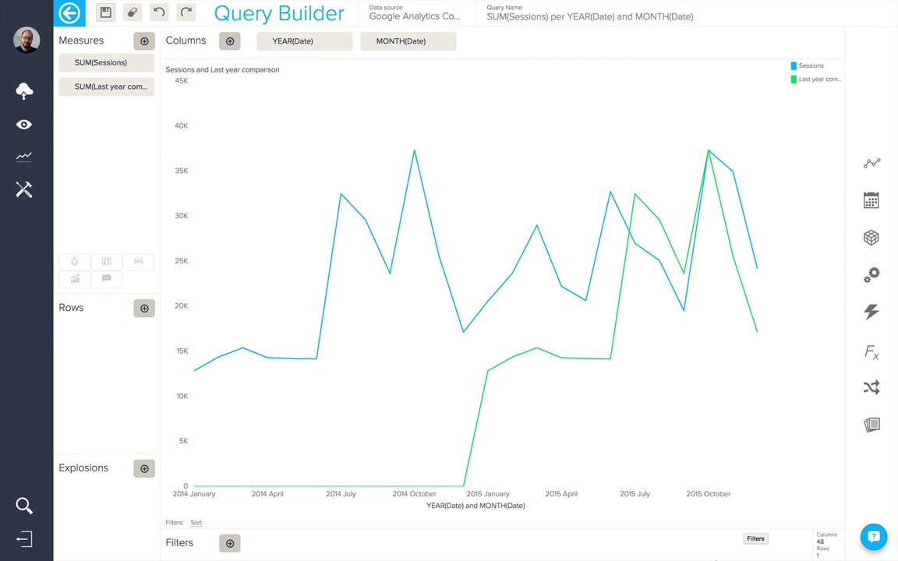
Build a new Excel query of SUM(Revenue) by Client Plan and show the calculation types
{"action": "mouse_move", "coordinate": [536, 351]}
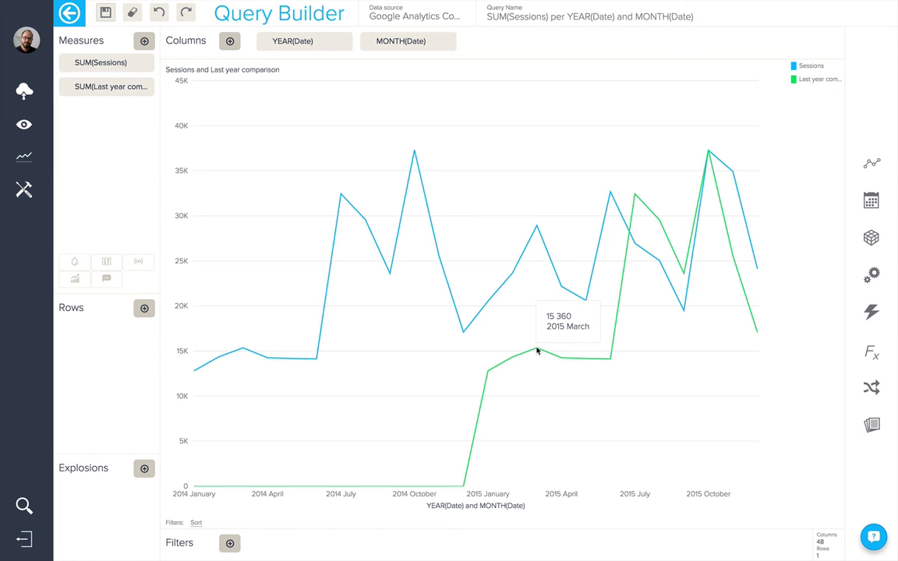
{"action": "mouse_move", "coordinate": [537, 228]}
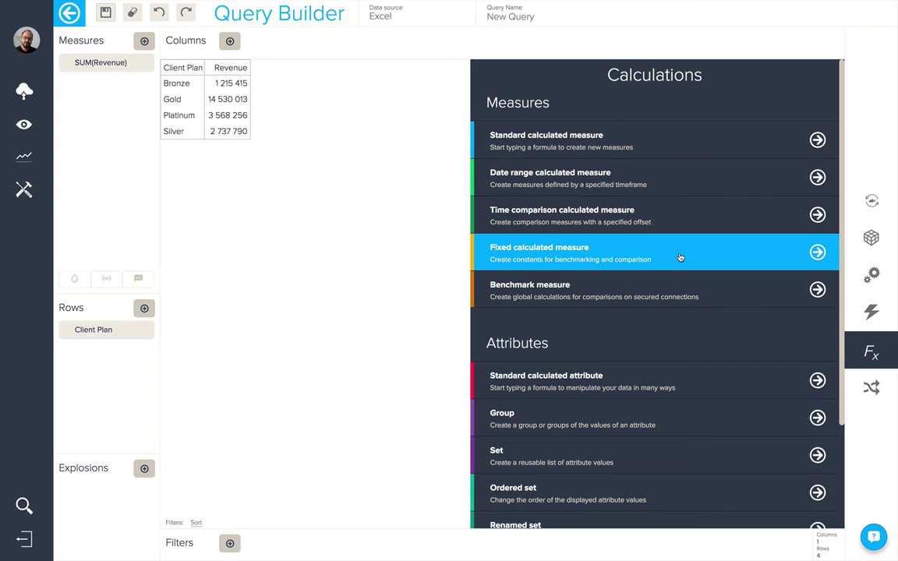
Create and save a fixed measure 'Gold benchmark' returning Revenue restricted to Client Plan Gold
{"action": "left_click", "coordinate": [680, 257]}
{"action": "left_click", "coordinate": [604, 155]}
{"action": "type", "text": "G"}
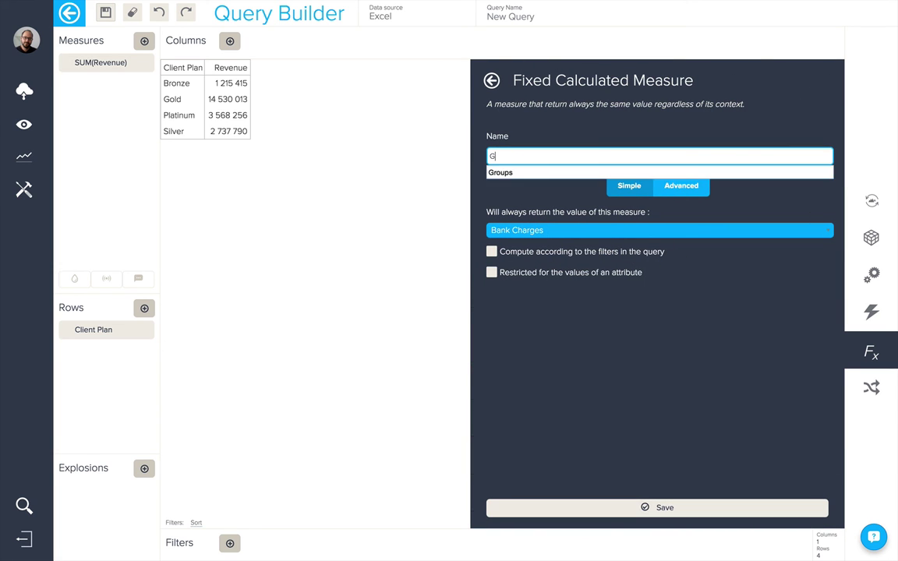
{"action": "type", "text": "old benchma"}
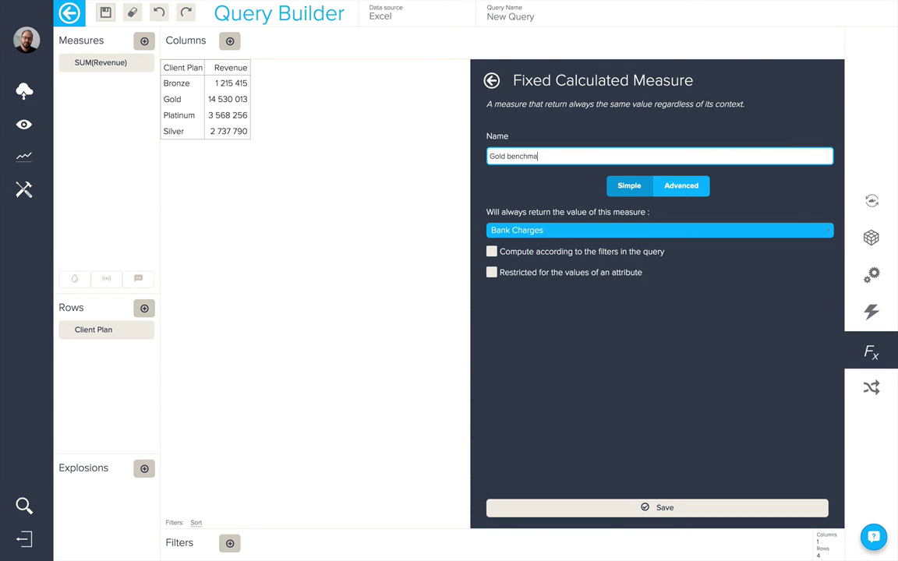
{"action": "type", "text": "rk"}
{"action": "left_click", "coordinate": [573, 231]}
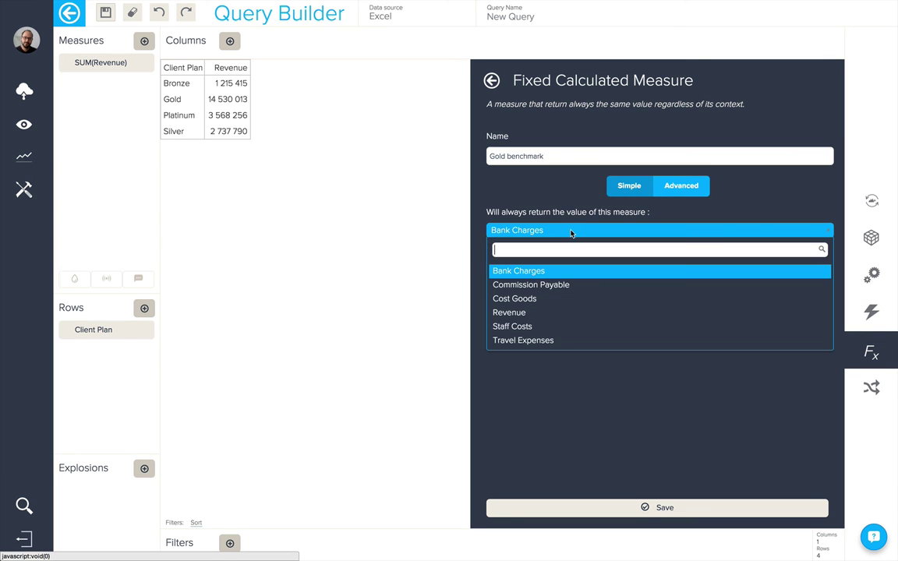
{"action": "left_click", "coordinate": [567, 314]}
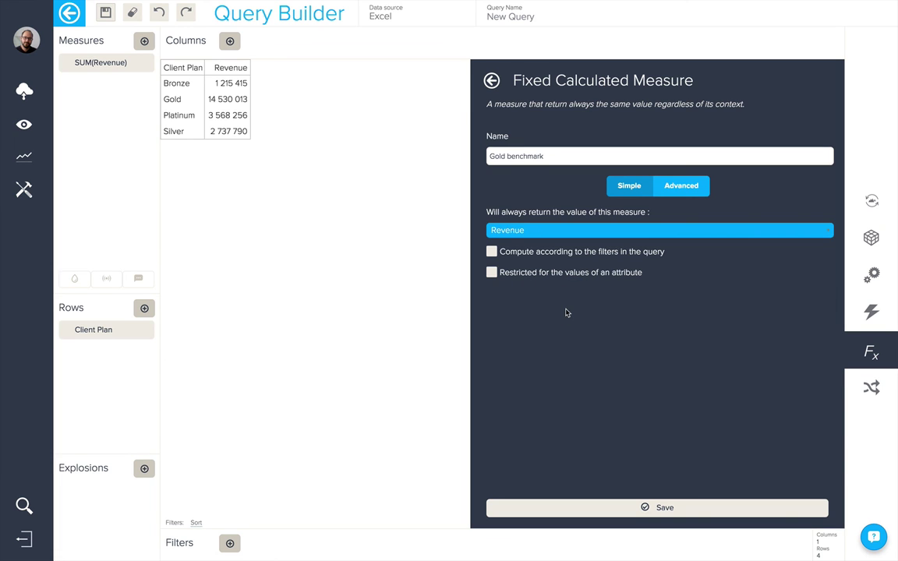
{"action": "left_click", "coordinate": [492, 273]}
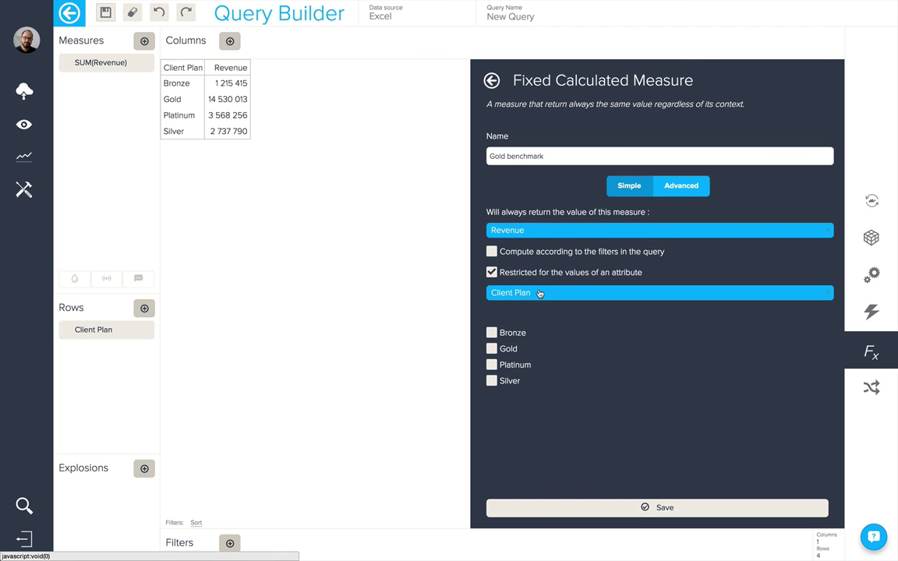
{"action": "left_click", "coordinate": [492, 349]}
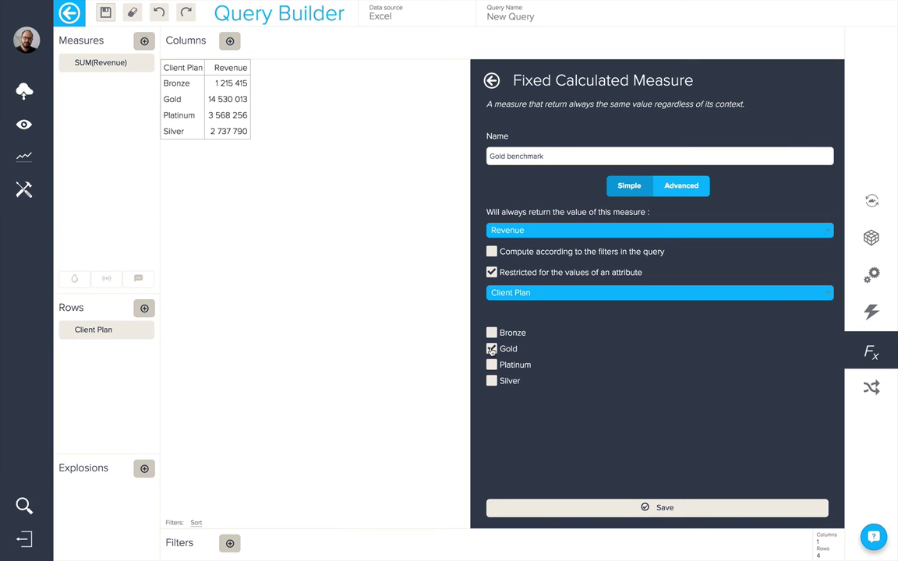
{"action": "left_click", "coordinate": [598, 509]}
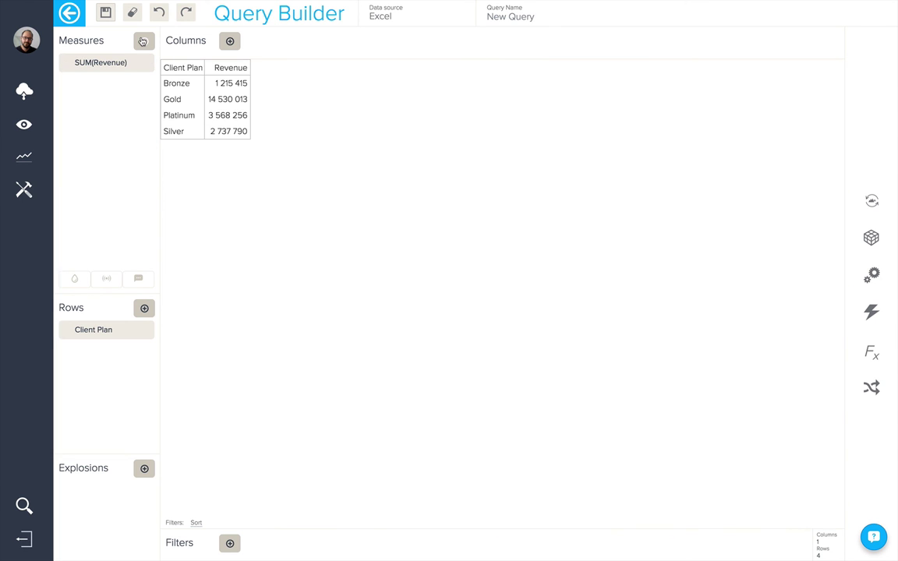
Add Gold benchmark to the query's measures as a new column showing 14 530 013
{"action": "left_click", "coordinate": [143, 41]}
{"action": "scroll", "coordinate": [255, 231], "scroll_direction": "down", "scroll_amount": 2}
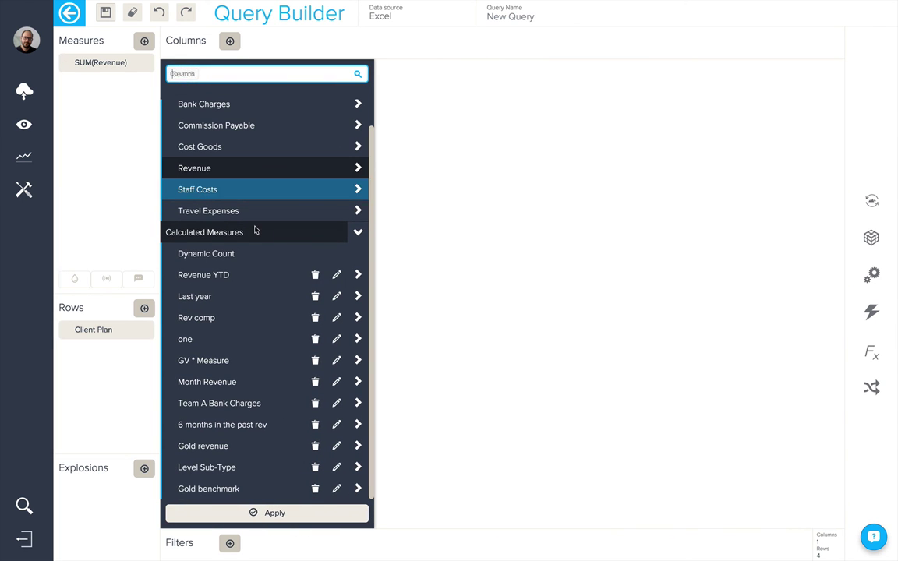
{"action": "left_click", "coordinate": [249, 489]}
{"action": "left_click", "coordinate": [269, 513]}
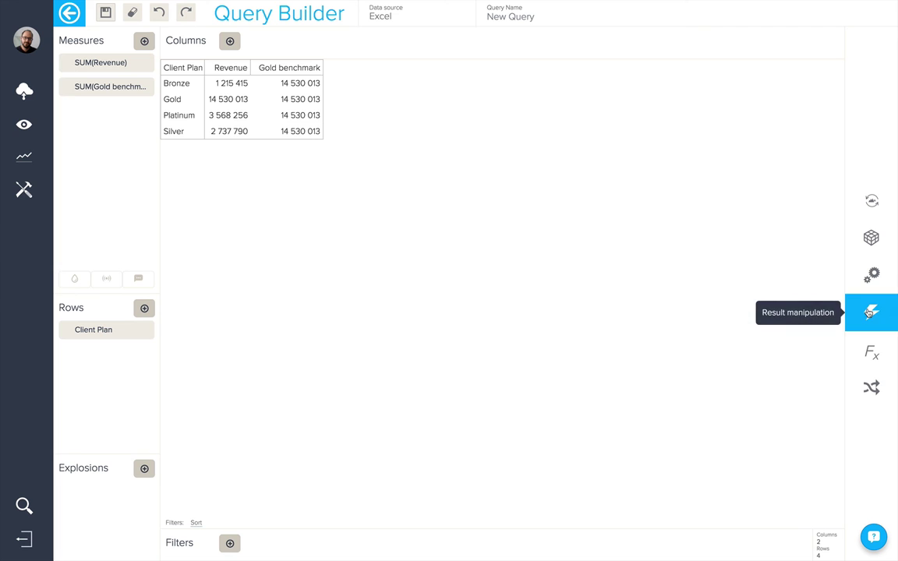
Add a result measure 'Difference' with formula SUM(Revenue)-SUM(Gold benchmark) to the table
{"action": "left_click", "coordinate": [870, 312]}
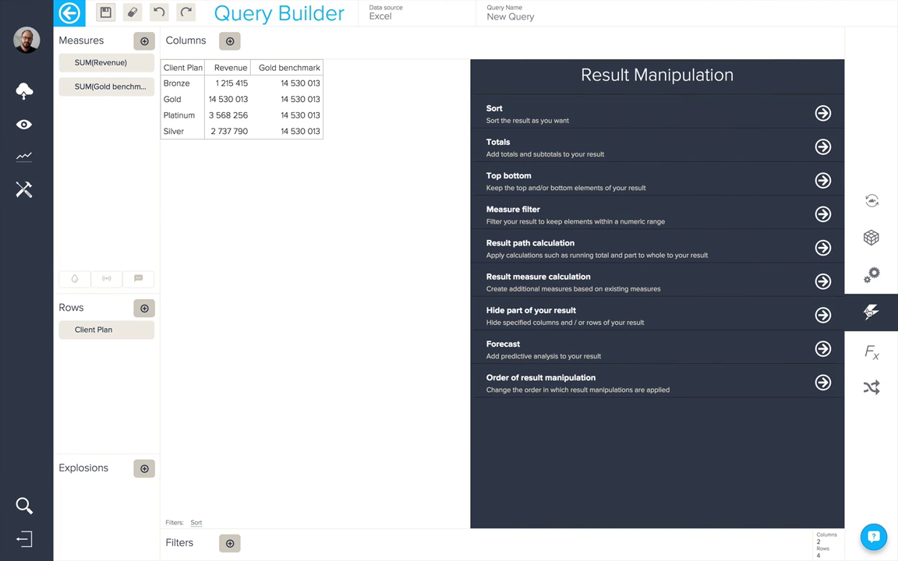
{"action": "left_click", "coordinate": [621, 285]}
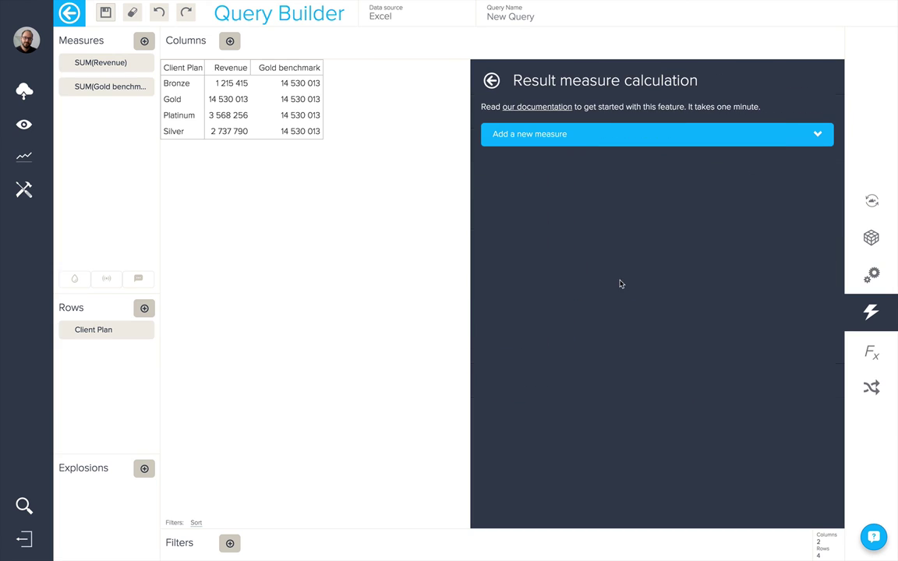
{"action": "left_click", "coordinate": [579, 143]}
{"action": "left_click", "coordinate": [573, 171]}
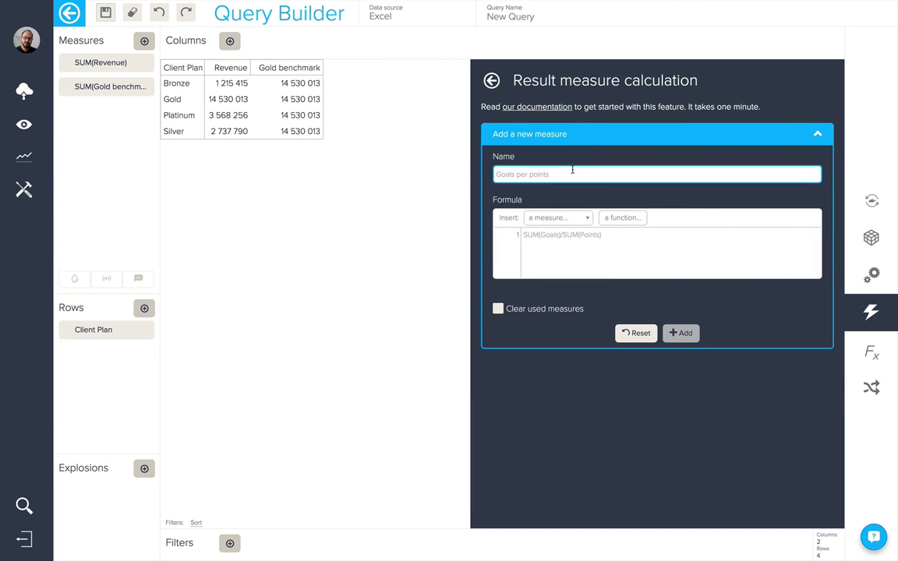
{"action": "type", "text": "Difference"}
{"action": "left_click", "coordinate": [576, 243]}
{"action": "type", "text": "s"}
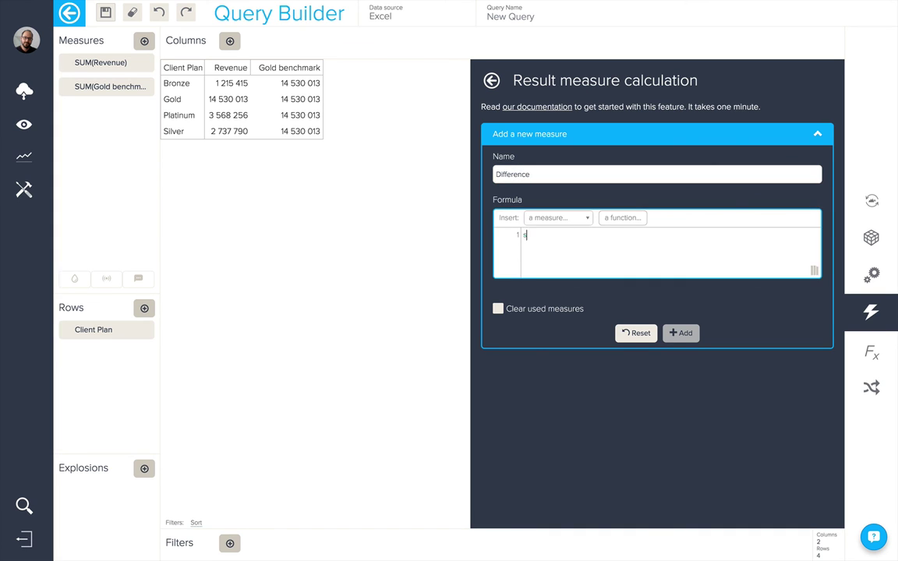
{"action": "type", "text": "um"}
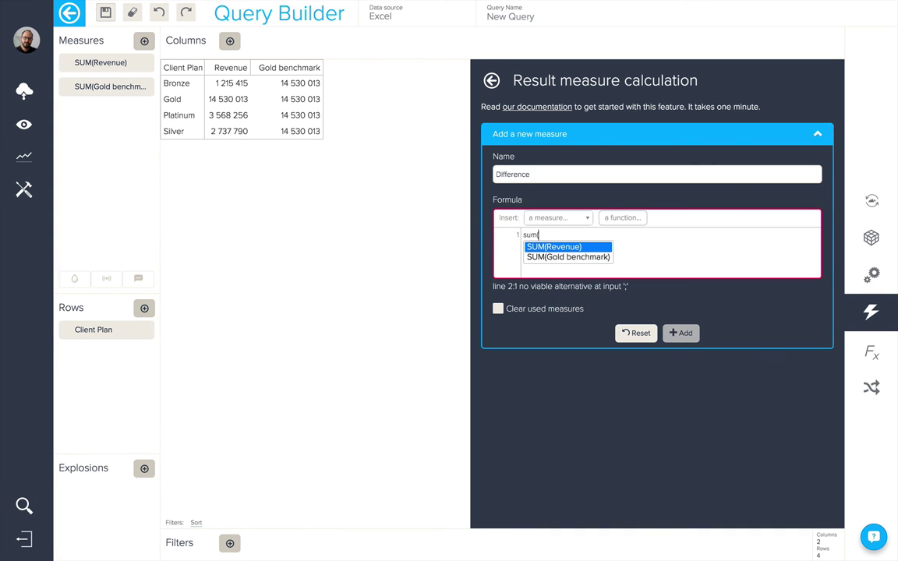
{"action": "key", "text": "Return"}
{"action": "type", "text": "-sum"}
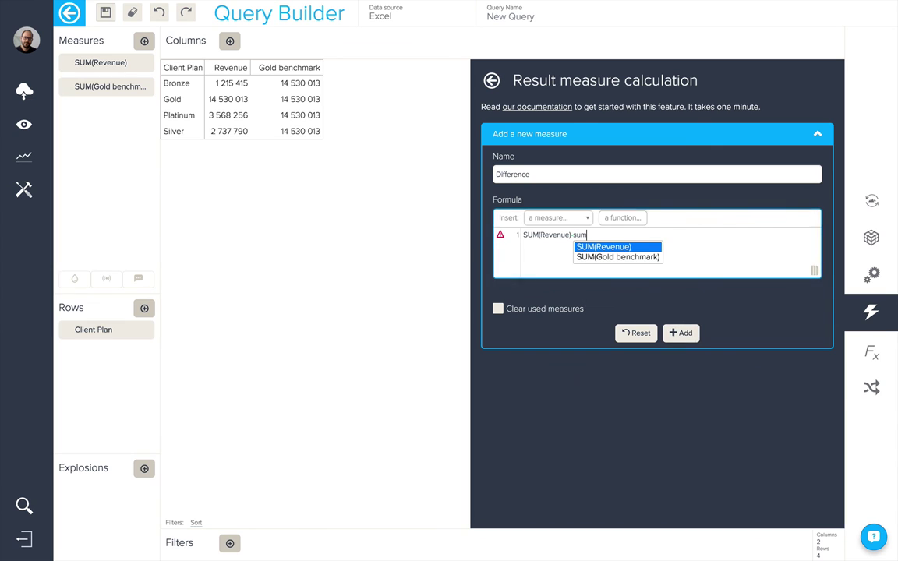
{"action": "key", "text": "Down"}
{"action": "key", "text": "Return"}
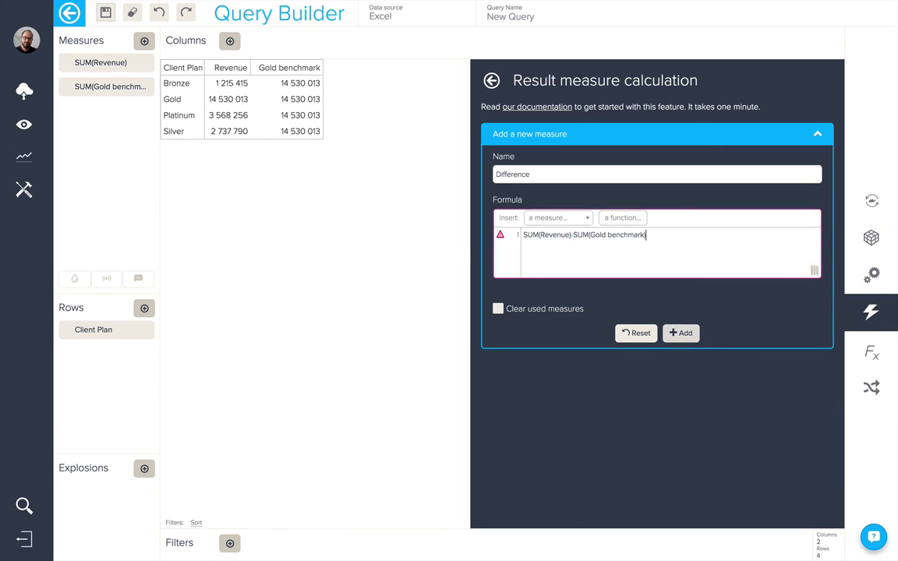
{"action": "left_click", "coordinate": [682, 334]}
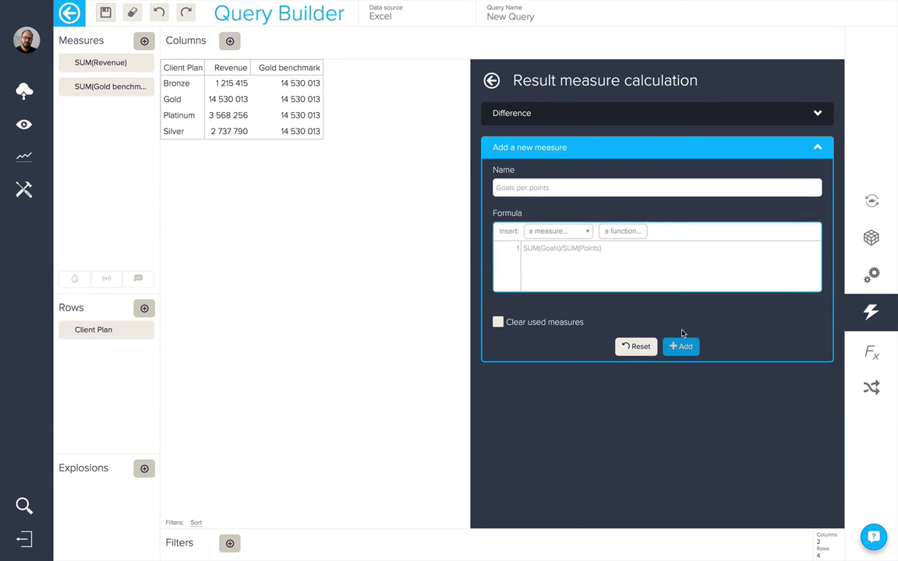
{"action": "left_click", "coordinate": [397, 435]}
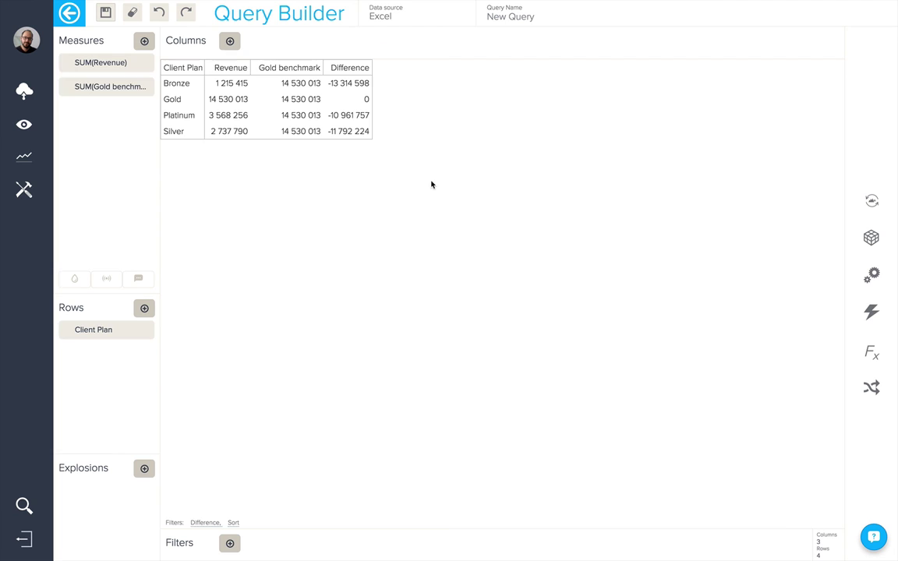
Show the Calculations list of measure and attribute types for the new empty query
{"action": "left_click", "coordinate": [871, 351]}
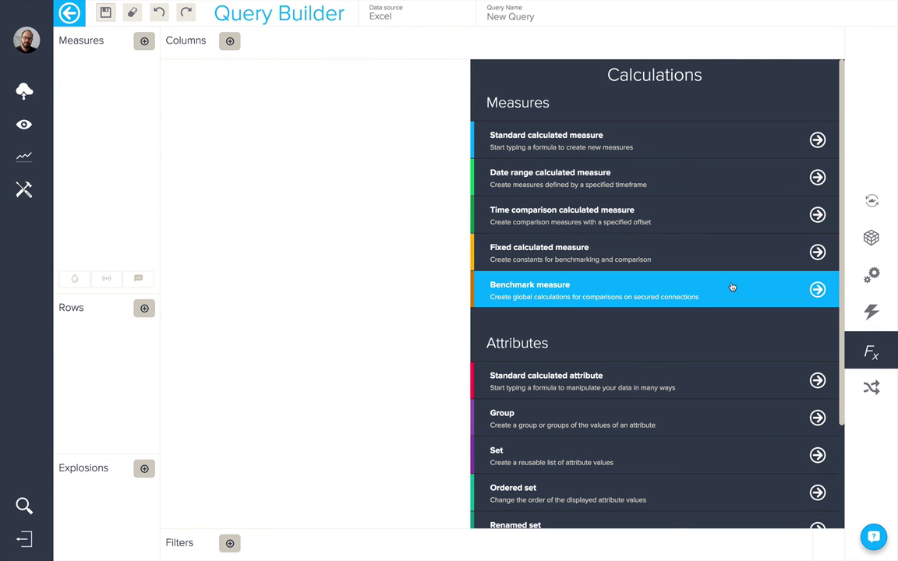